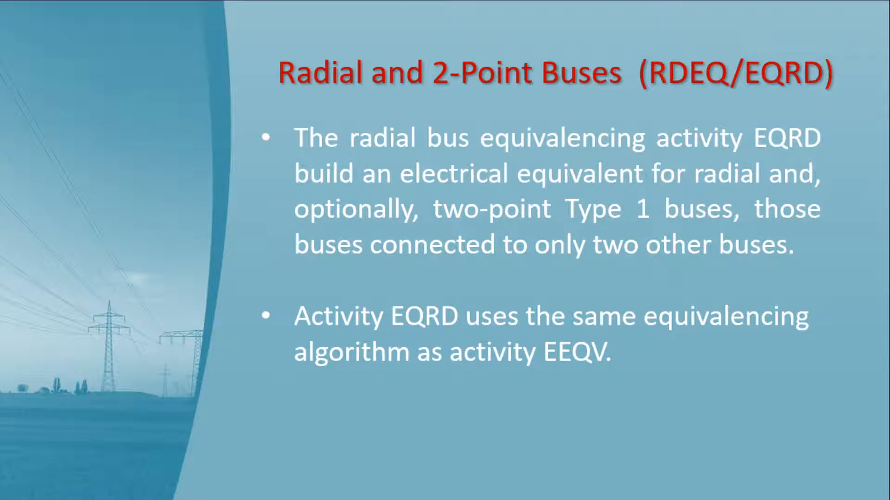
pyautogui.press('Right')
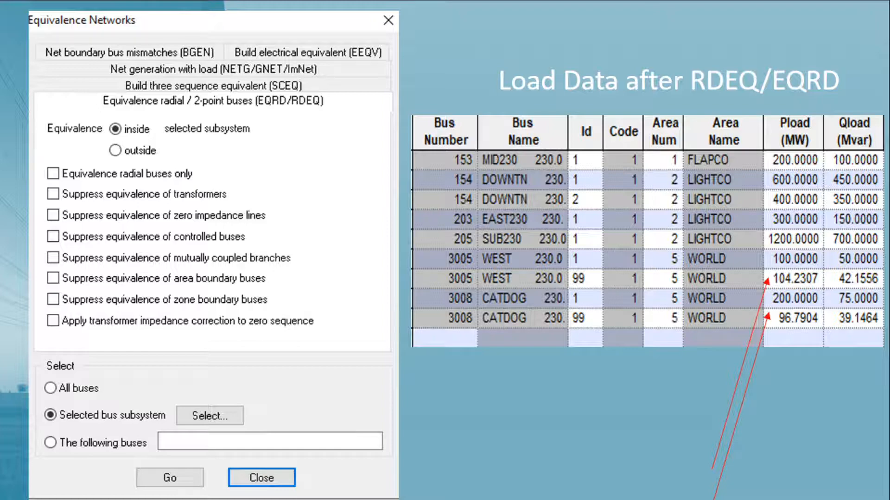
pyautogui.press('Right')
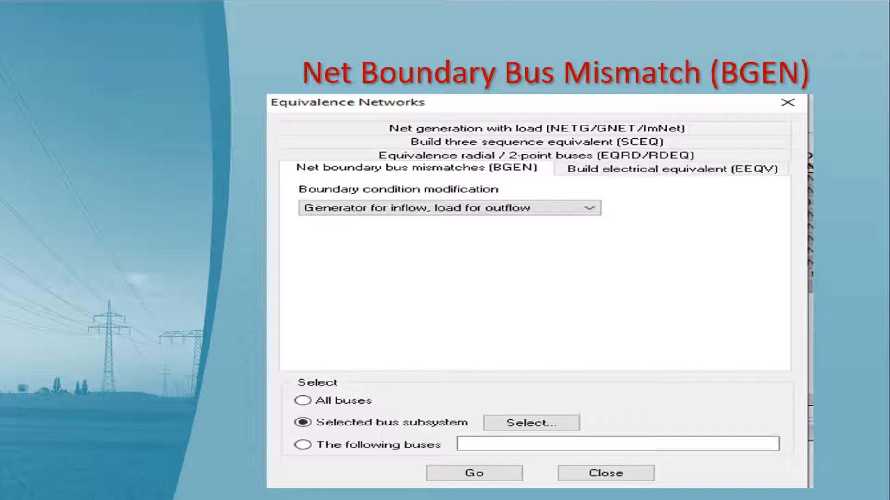
pyautogui.press('Right')
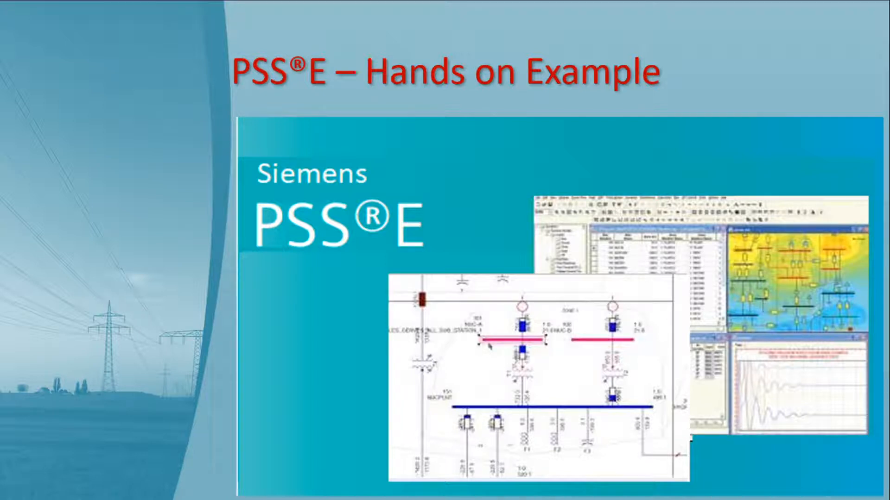
pyautogui.press('Right')
pyautogui.press('Left')
# - End the slide show, switch to PSS®E 33 and open Sample Case.sav from the PSSE-Tutorial-05 folder on the desktop
pyautogui.press('Escape')
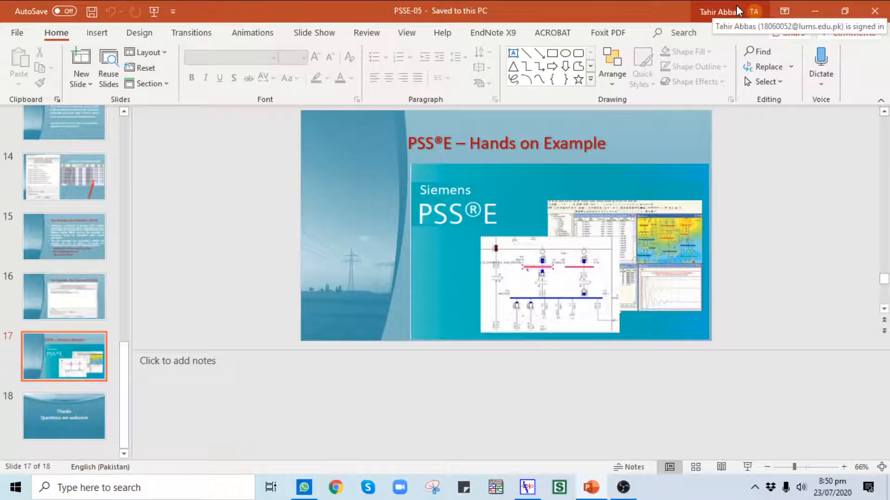
pyautogui.moveTo(527, 496)
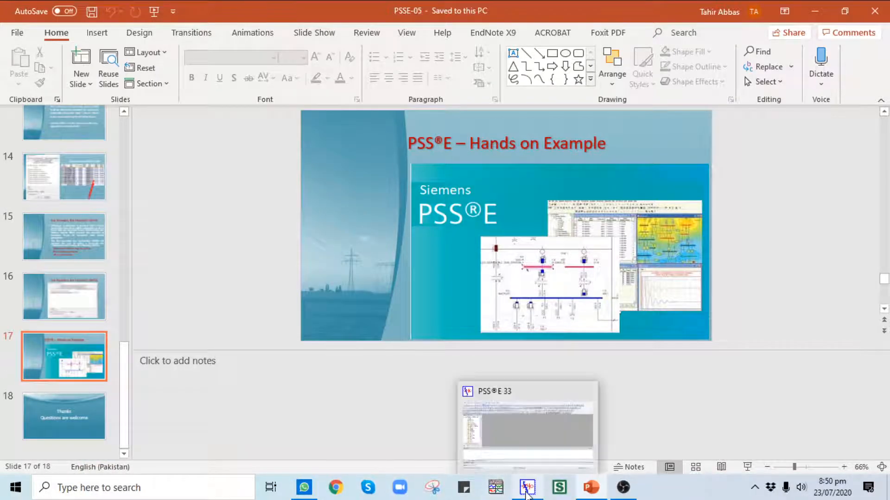
pyautogui.click(523, 443)
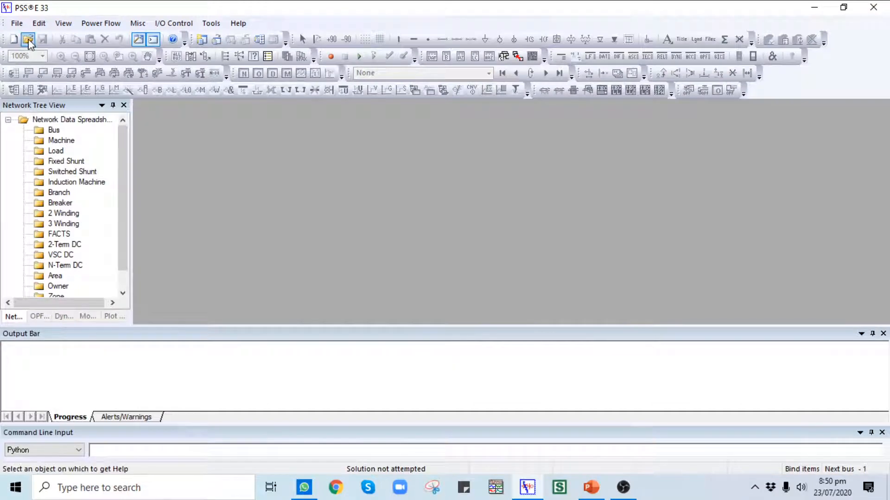
pyautogui.click(29, 41)
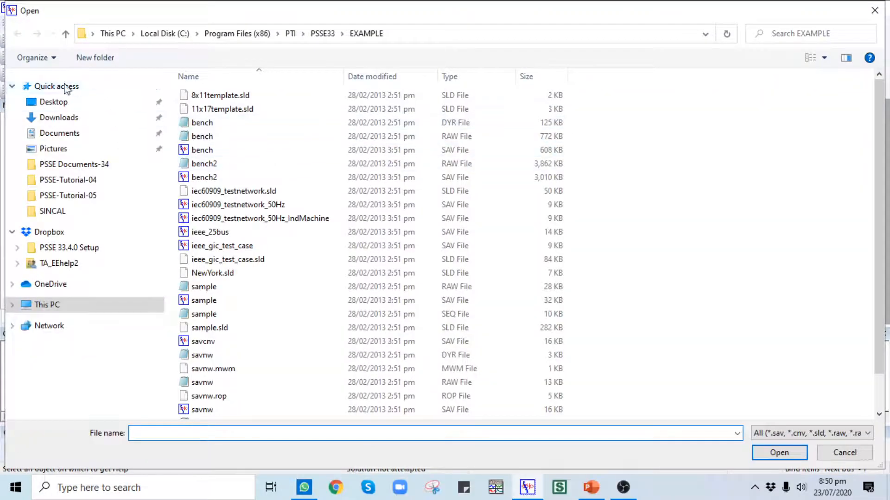
pyautogui.click(55, 101)
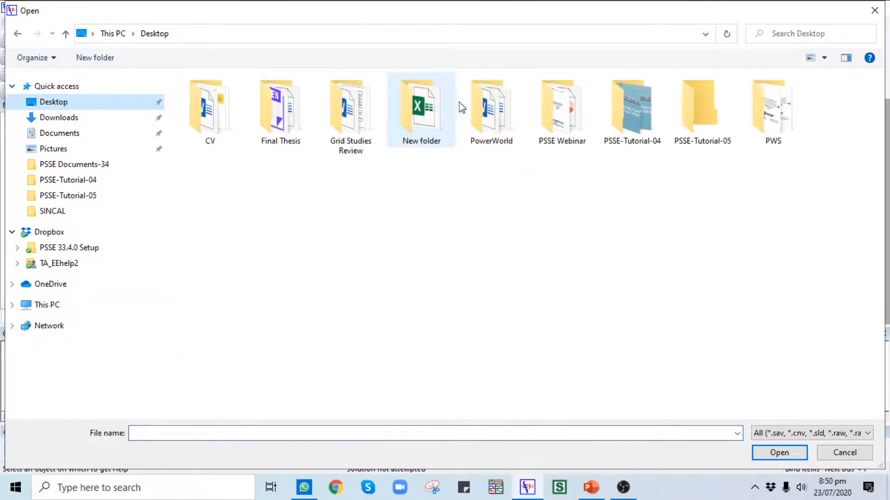
pyautogui.doubleClick(722, 117)
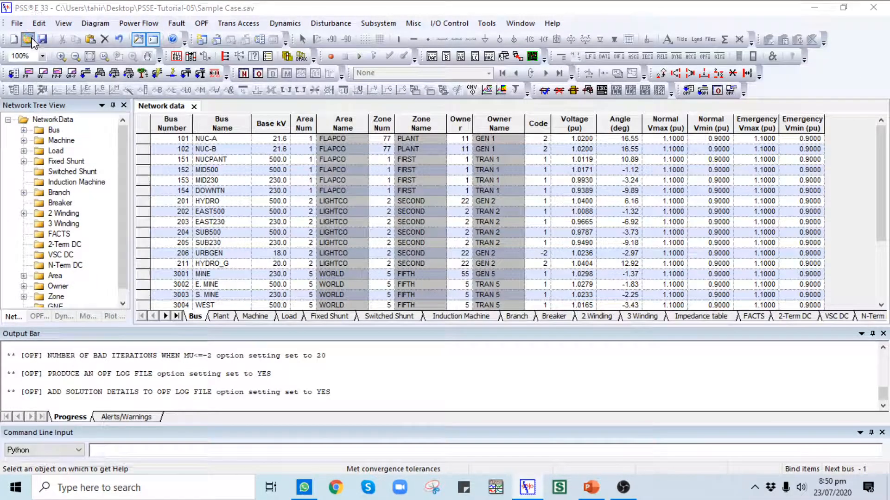
# - Open the one-line diagram Diagram.sld and enlarge the diagram area to show more of the network
pyautogui.hotkey('ctrl', 'o')
pyautogui.doubleClick(203, 104)
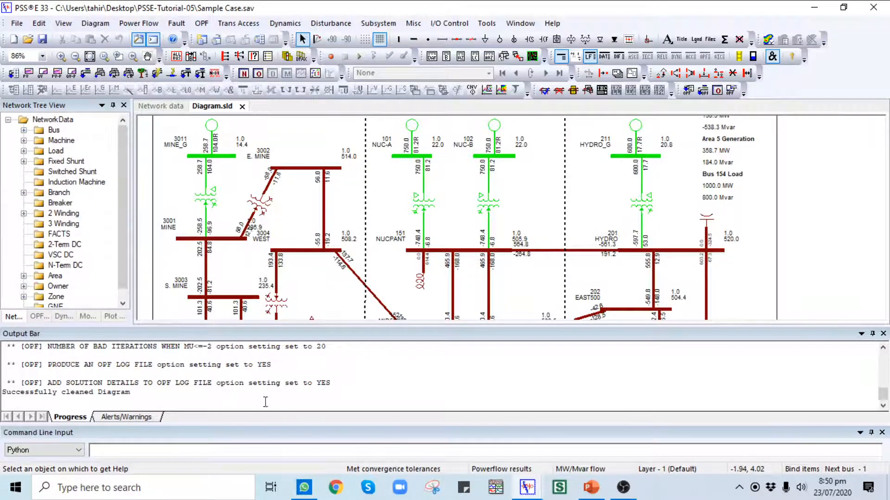
pyautogui.moveTo(280, 326); pyautogui.dragTo(281, 376)
pyautogui.moveTo(294, 235); pyautogui.dragTo(332, 206)
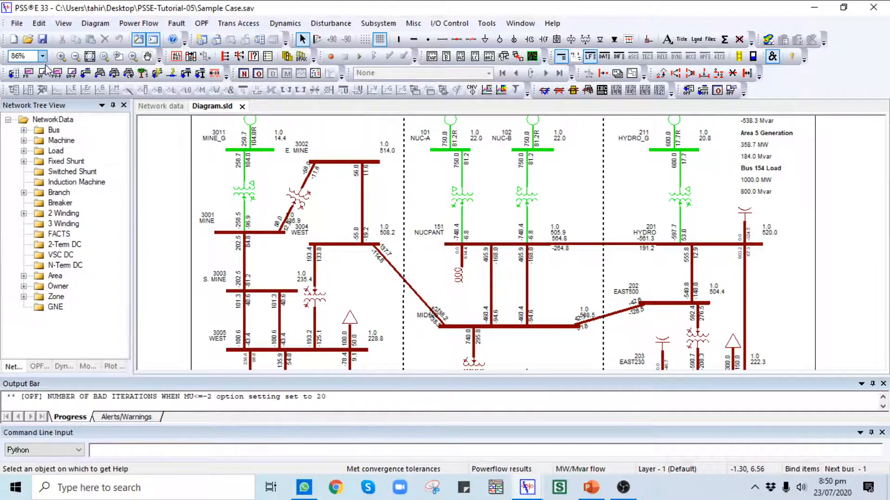
# - Solve the load flow with the fixed slope decoupled Newton-Raphson method from a flat start, and again with flat start disabled
pyautogui.click(86, 73)
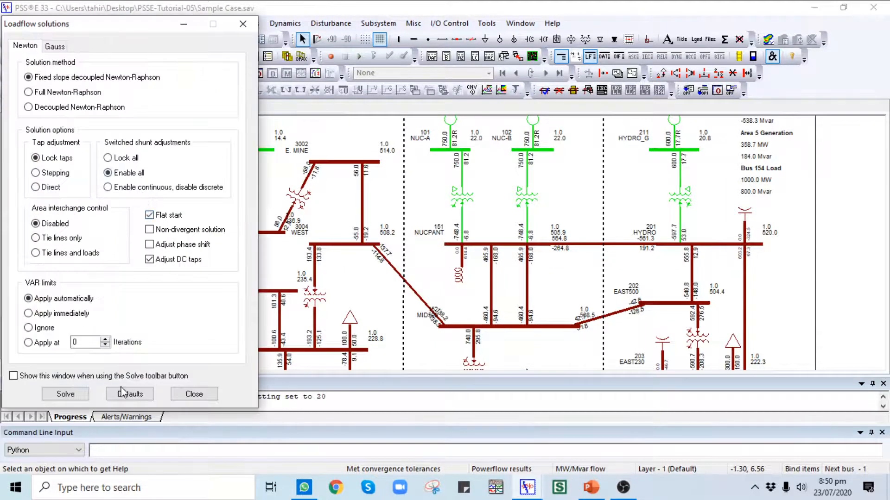
pyautogui.click(65, 394)
pyautogui.click(180, 216)
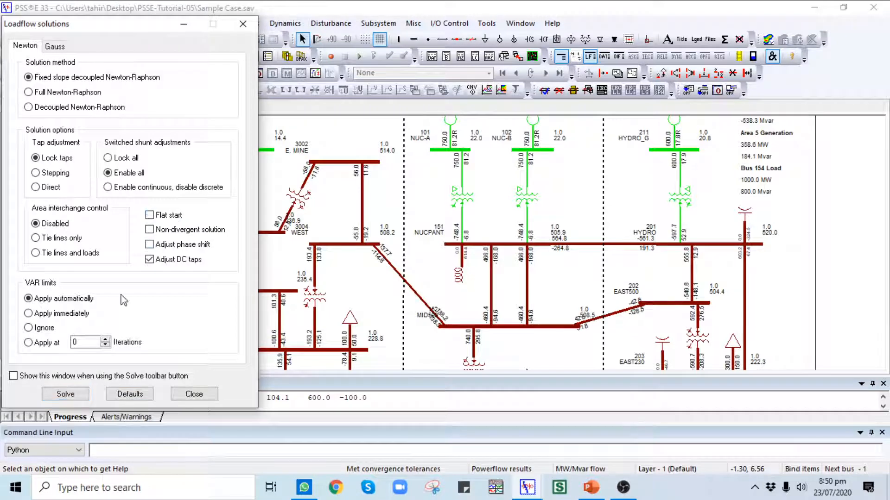
pyautogui.click(65, 398)
pyautogui.click(194, 394)
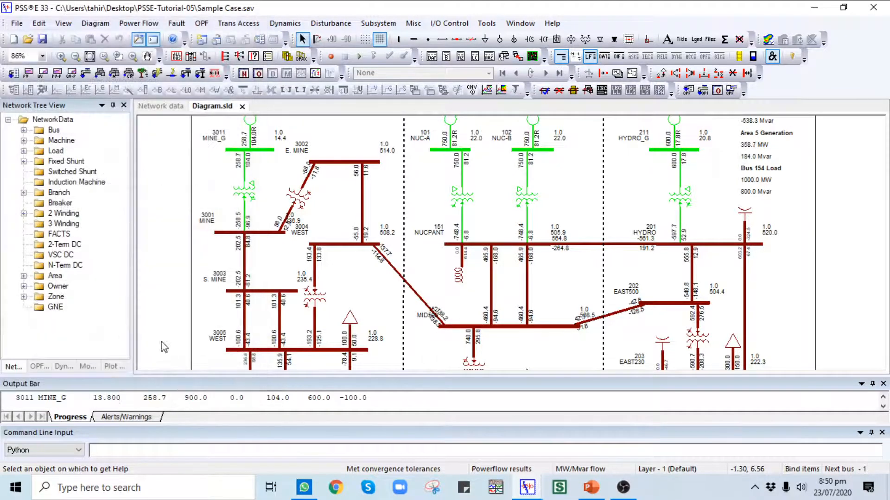
# - Set up an electrical equivalent (EEQV) of the network with area 5 WORLD as the selected bus subsystem
pyautogui.click(139, 23)
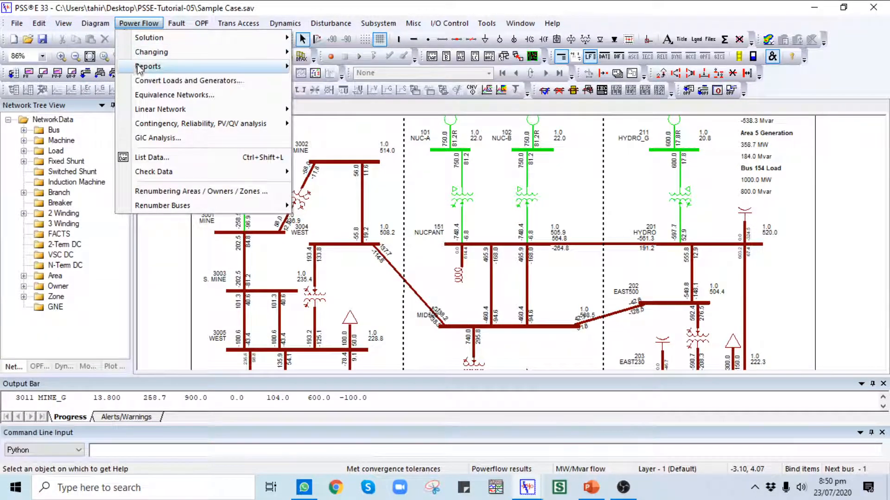
pyautogui.click(152, 95)
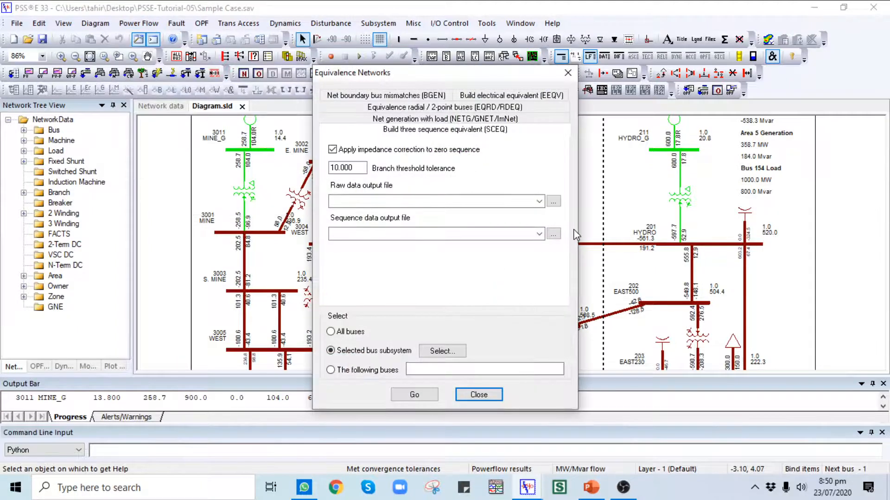
pyautogui.click(525, 96)
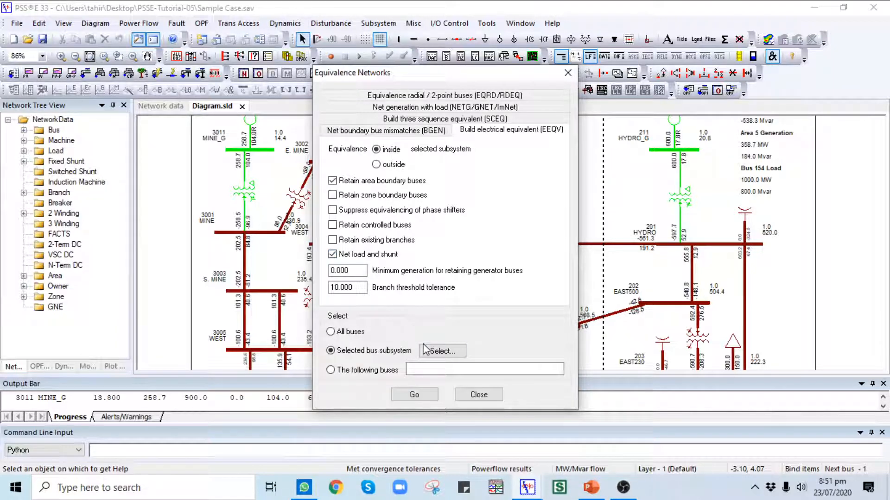
pyautogui.click(436, 352)
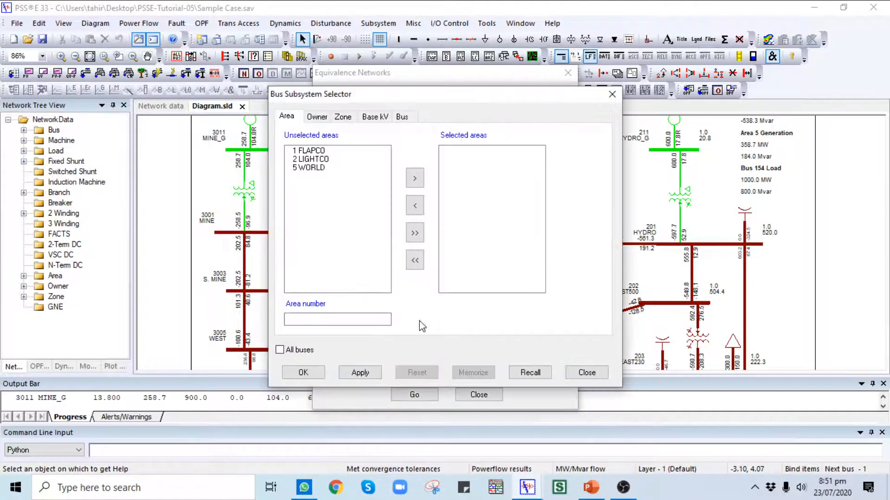
pyautogui.doubleClick(313, 170)
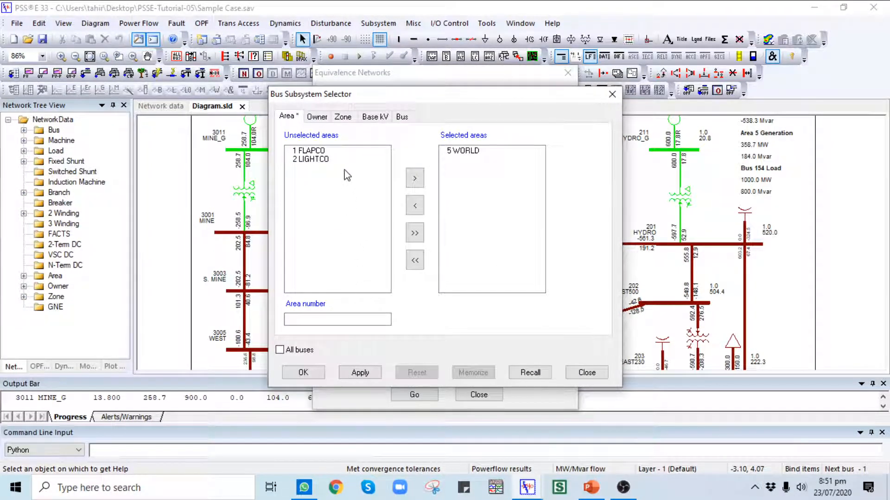
pyautogui.click(362, 373)
pyautogui.click(303, 373)
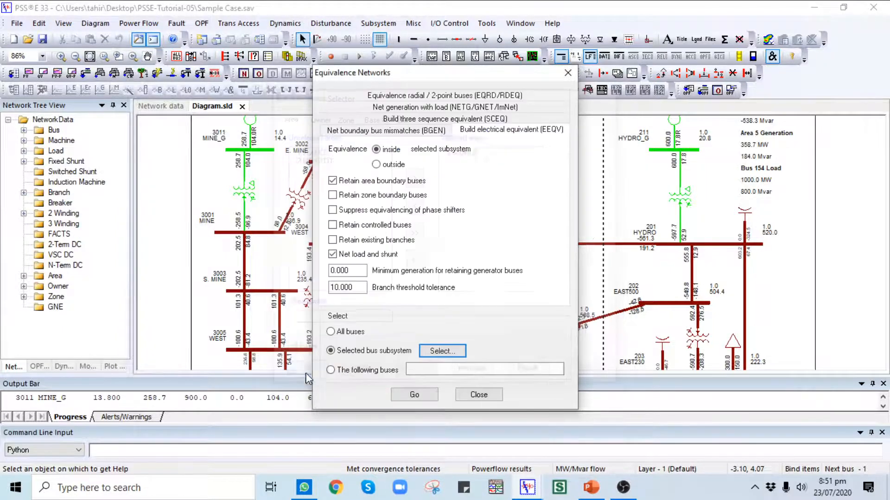
# - Build the electrical equivalent inside the selected subsystem, retaining area boundary buses, and close the equivalence settings
pyautogui.click(416, 396)
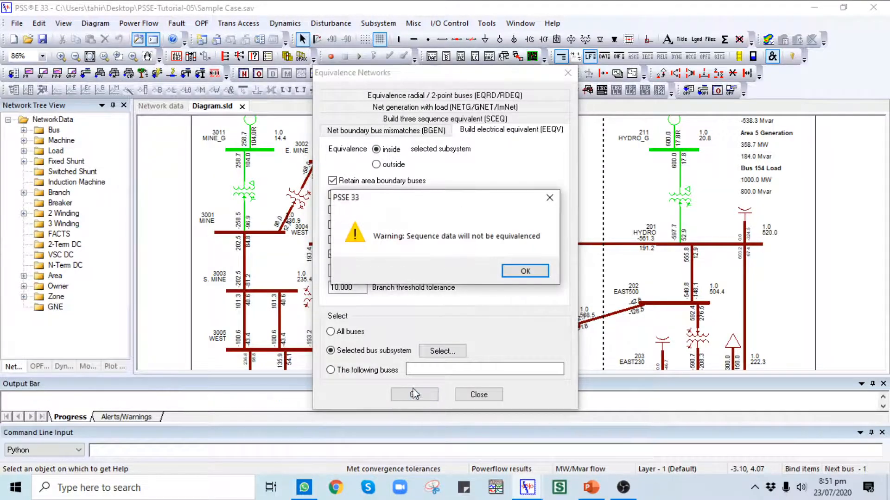
pyautogui.click(525, 273)
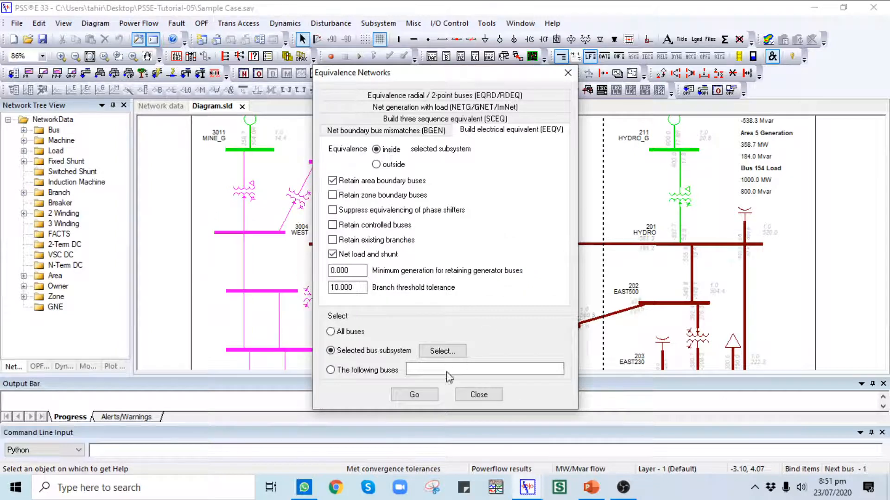
pyautogui.press('Return')
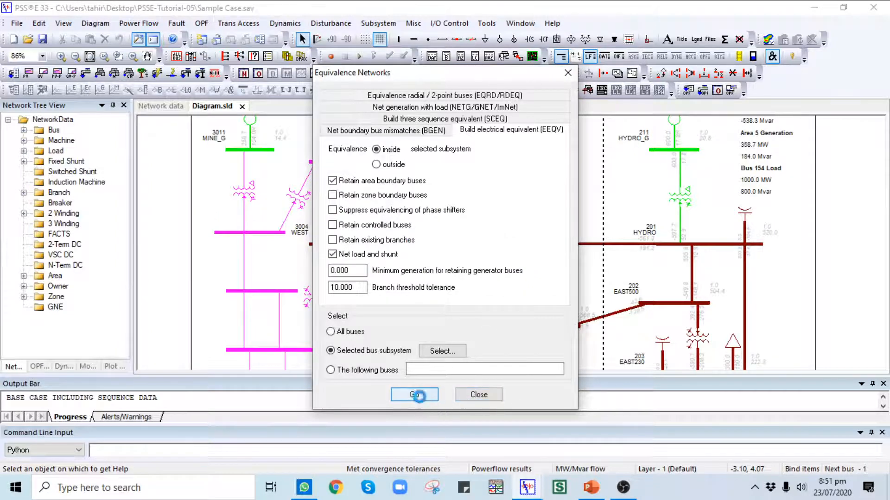
pyautogui.click(518, 273)
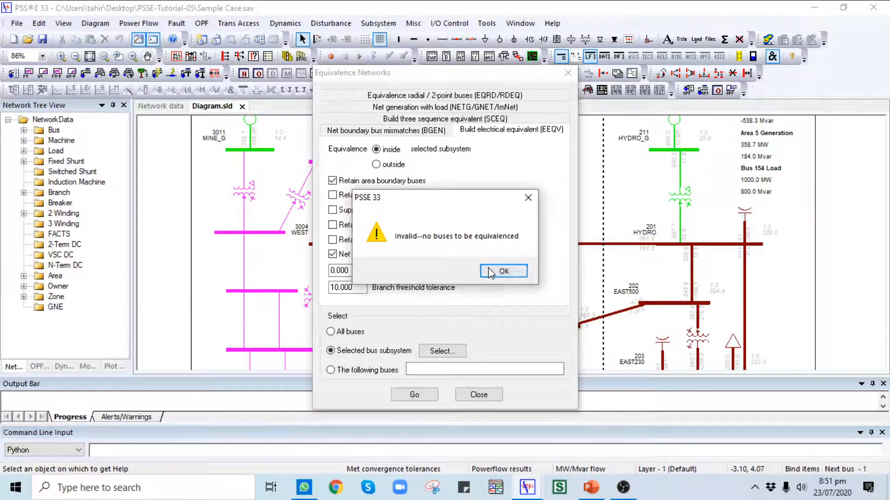
pyautogui.click(512, 273)
pyautogui.click(478, 395)
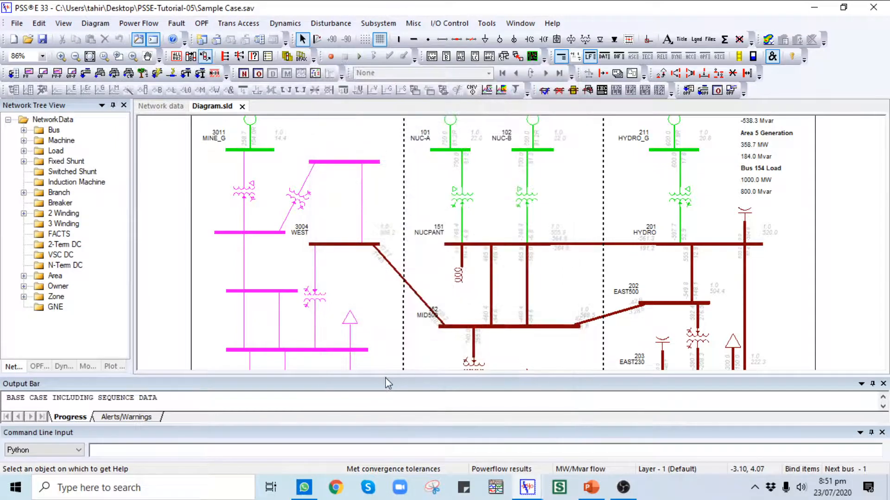
# - Review the equivalencing messages in the progress output and examine the area 5 buses and branches in the one-line diagram
pyautogui.moveTo(260, 374); pyautogui.dragTo(277, 270)
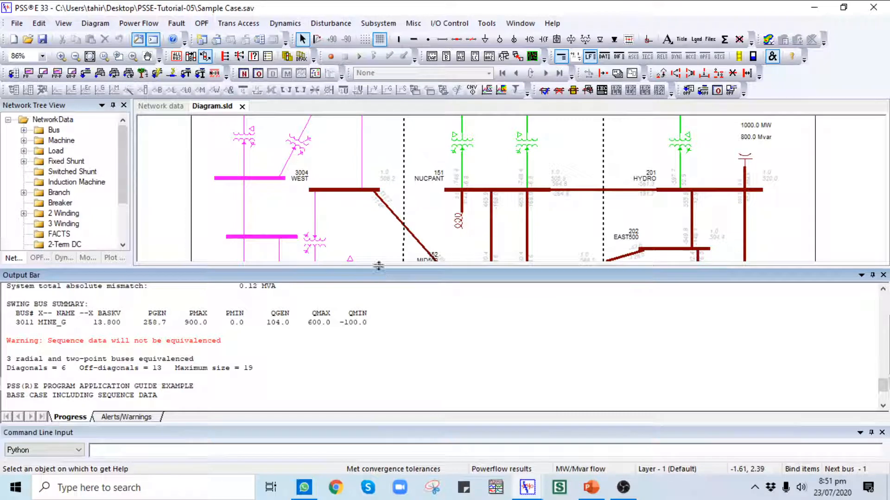
pyautogui.moveTo(379, 265); pyautogui.dragTo(379, 370)
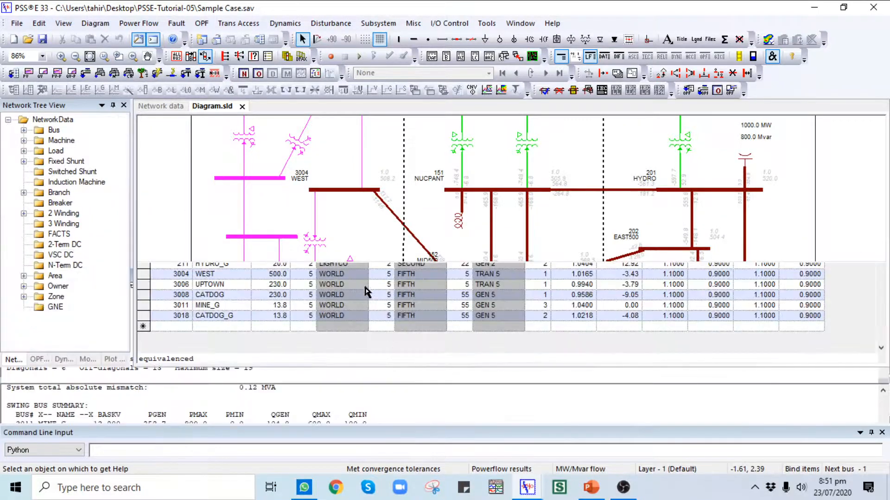
pyautogui.moveTo(355, 299); pyautogui.dragTo(429, 272)
pyautogui.scroll(-1, 428, 226)
pyautogui.scroll(-1, 427, 225)
pyautogui.hotkey('ctrl', 'z')
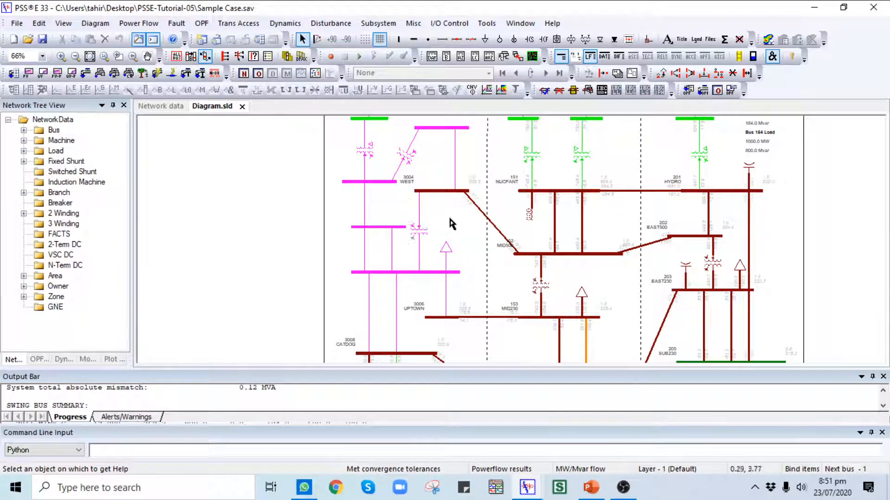
pyautogui.moveTo(448, 216); pyautogui.dragTo(448, 288)
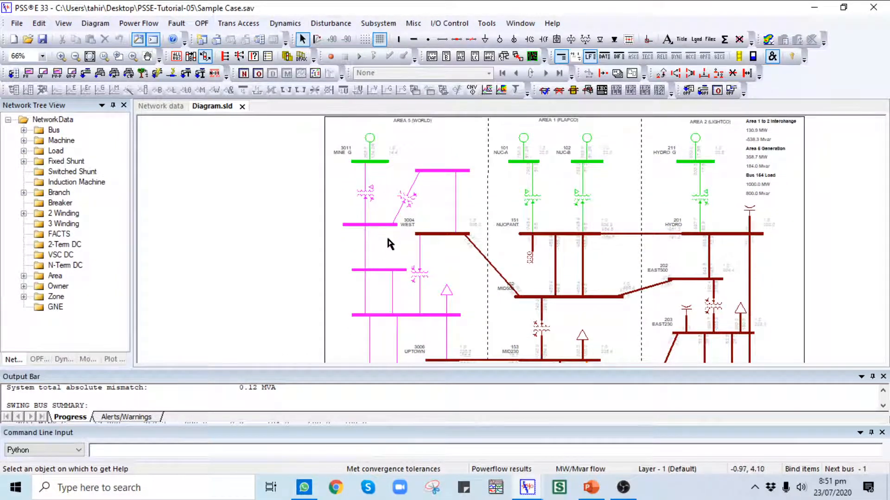
pyautogui.moveTo(382, 247); pyautogui.dragTo(390, 229)
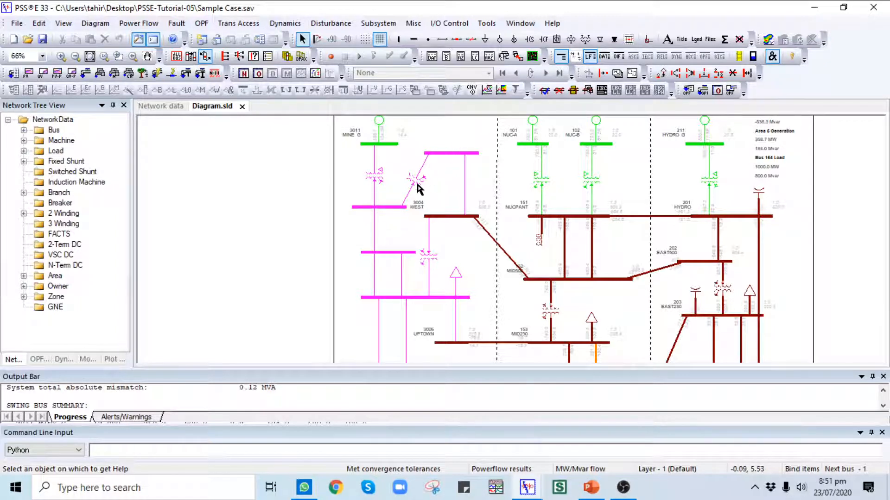
pyautogui.moveTo(388, 231); pyautogui.dragTo(332, 221)
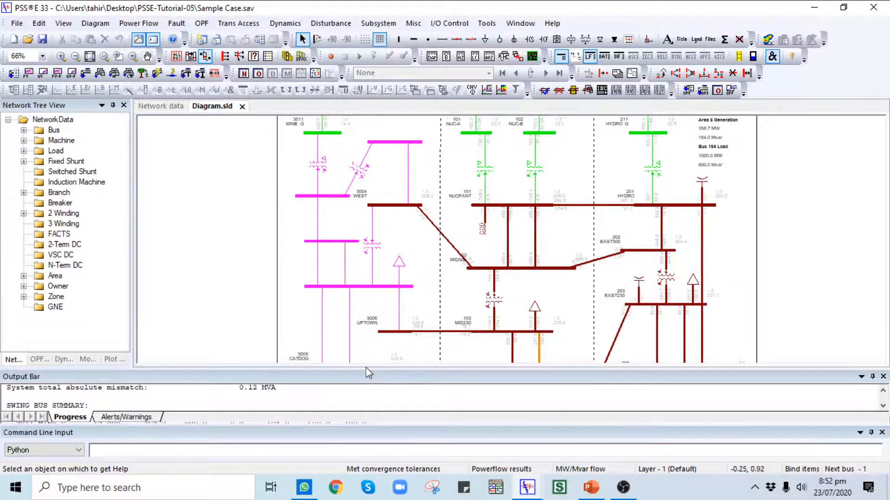
# - Grow the one-line diagram by 1 level from bus 3004 WEST to draw its connected equivalent elements
pyautogui.click(383, 205)
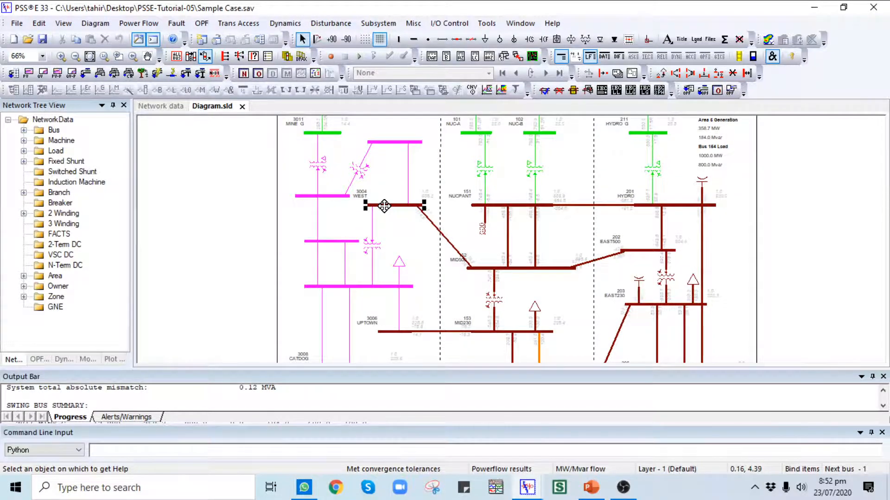
pyautogui.rightClick(384, 205)
pyautogui.click(433, 393)
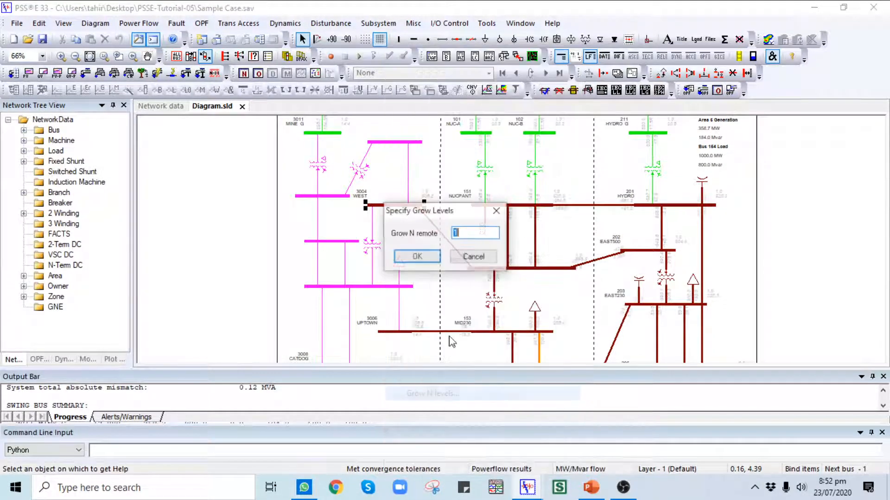
pyautogui.click(405, 254)
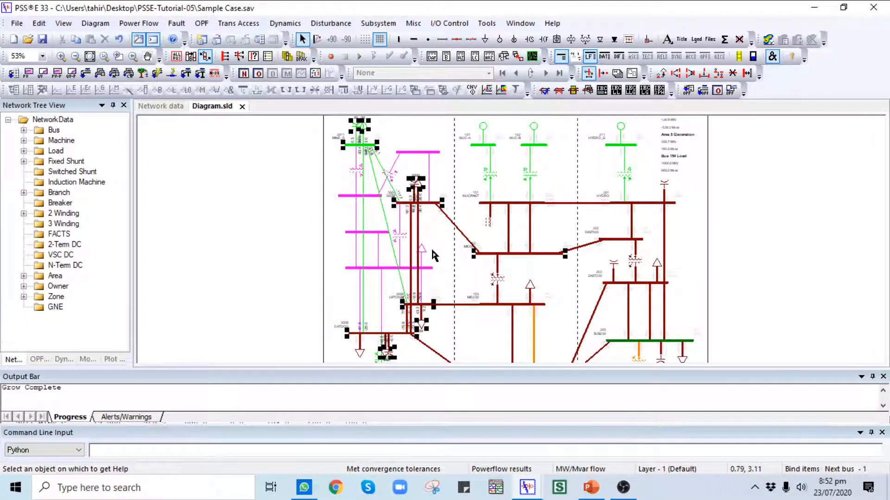
pyautogui.click(431, 250)
pyautogui.scroll(3, 417, 255)
pyautogui.scroll(2, 398, 258)
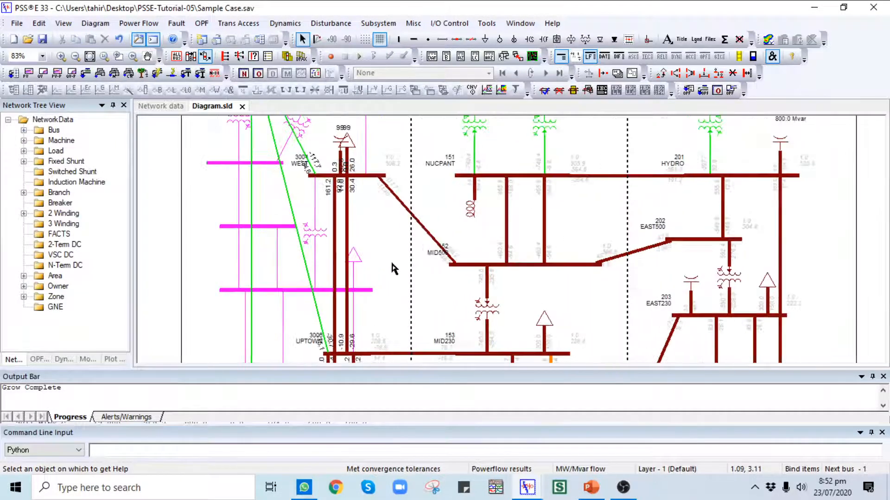
# - Separate the overlapping equivalent load and fixed shunt symbols with ID 99 at bus 3004 WEST in the one-line diagram
pyautogui.moveTo(391, 261); pyautogui.dragTo(530, 269)
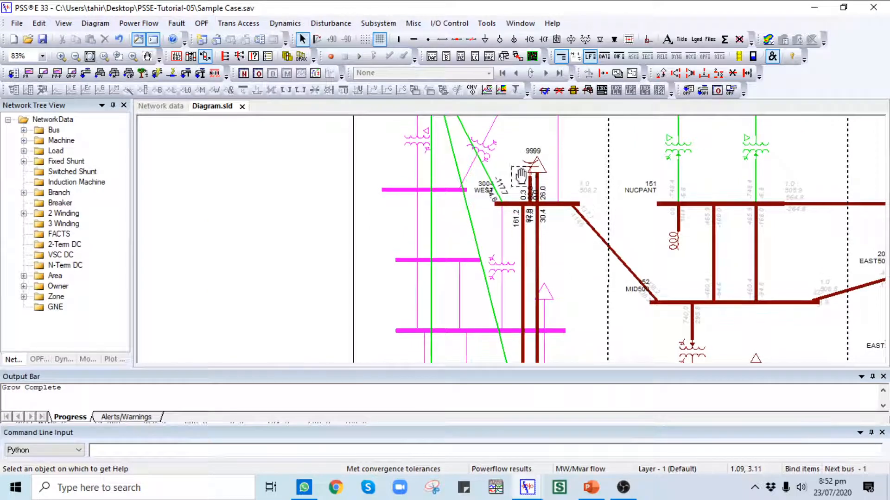
pyautogui.moveTo(522, 166); pyautogui.dragTo(568, 170)
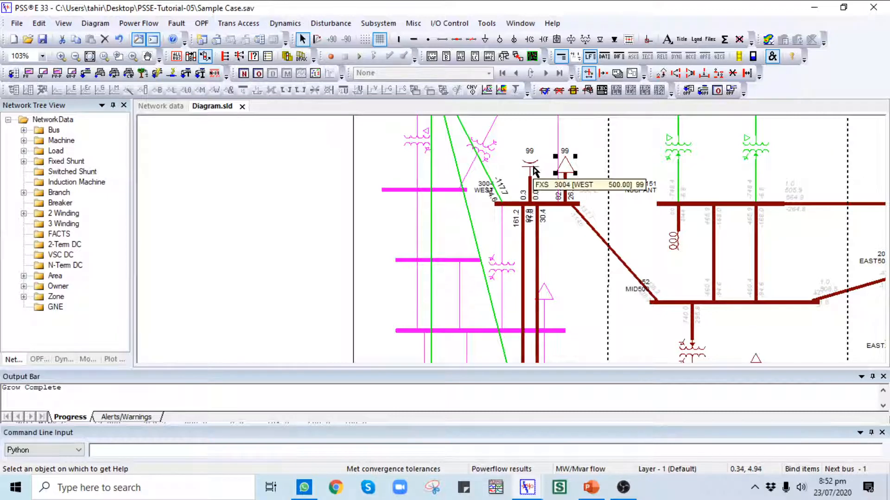
pyautogui.moveTo(533, 171)
pyautogui.mouseDown()
pyautogui.moveTo(505, 169)
pyautogui.moveTo(542, 169)
pyautogui.moveTo(538, 161)
pyautogui.moveTo(522, 166)
pyautogui.mouseUp()
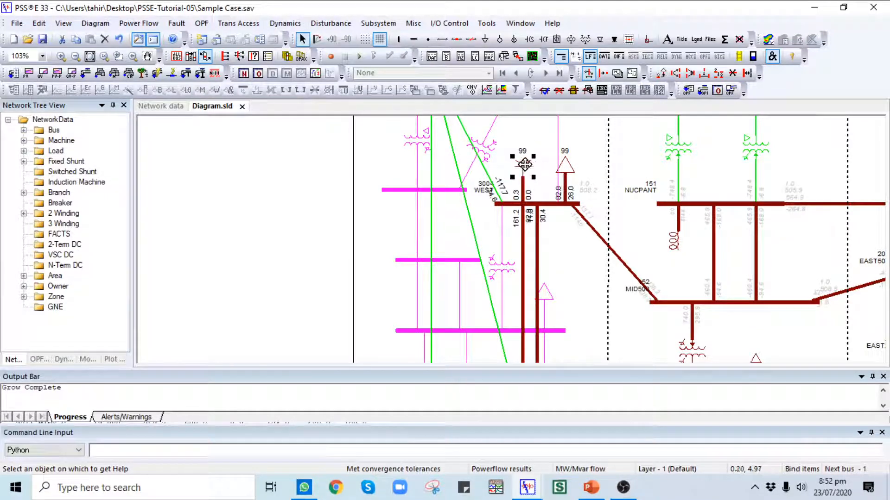
pyautogui.doubleClick(524, 164)
# - Separate the overlapping equivalent fixed shunt symbol from the load with ID 99 at bus 3008 CATDOG
pyautogui.click(476, 322)
pyautogui.scroll(-5, 509, 303)
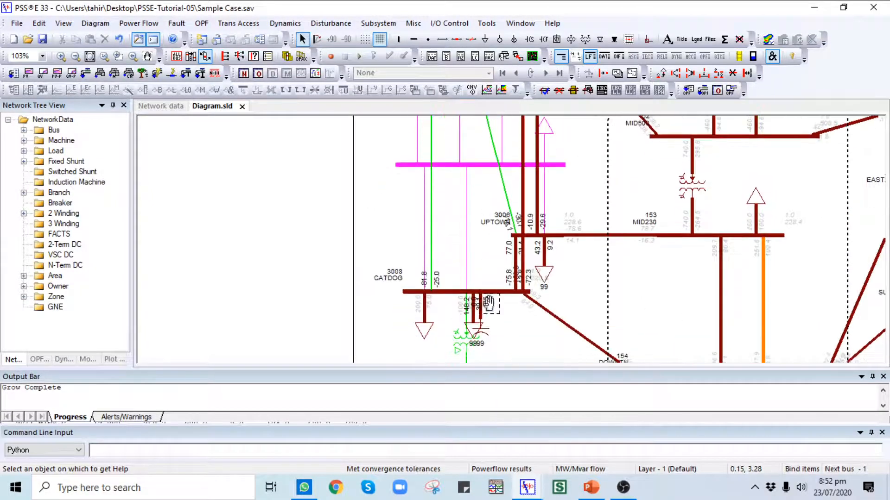
pyautogui.moveTo(477, 334); pyautogui.dragTo(512, 333)
pyautogui.click(477, 333)
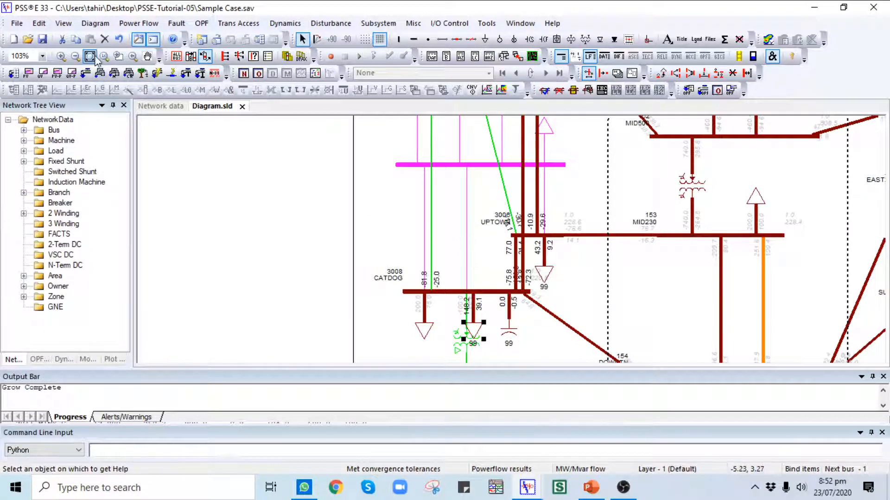
# - Review the electrical equivalent (EEQV) options in the network equivalencing settings and close them without running anything
pyautogui.click(126, 22)
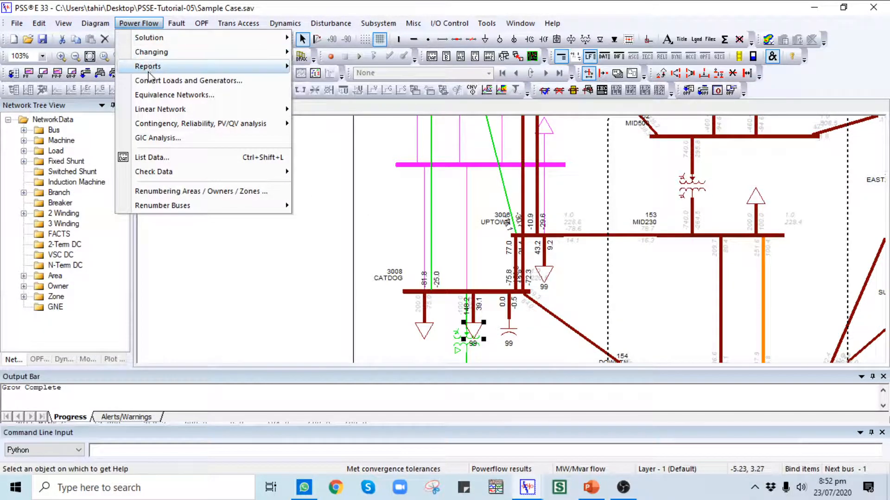
pyautogui.click(139, 94)
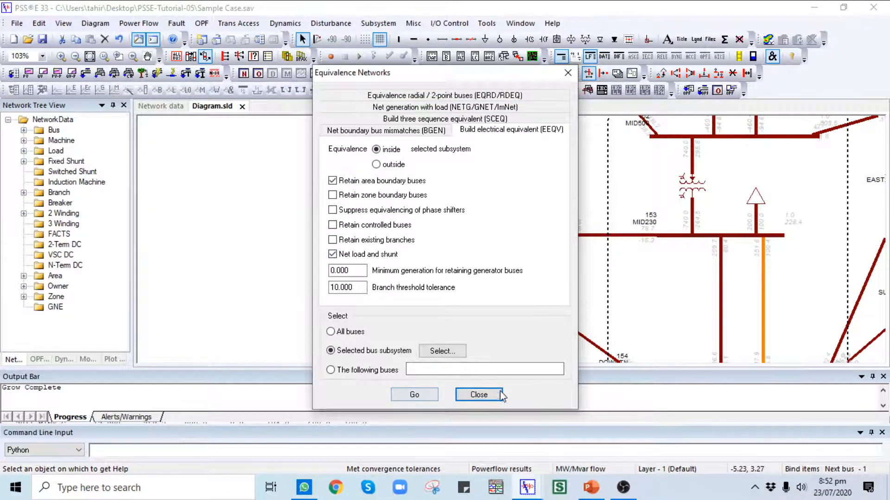
pyautogui.click(478, 395)
# - Examine the equivalent loads, shunts and branches at area 5 buses WEST, UPTOWN, CATDOG and MINE_G in the one-line diagram
pyautogui.moveTo(560, 235); pyautogui.dragTo(481, 406)
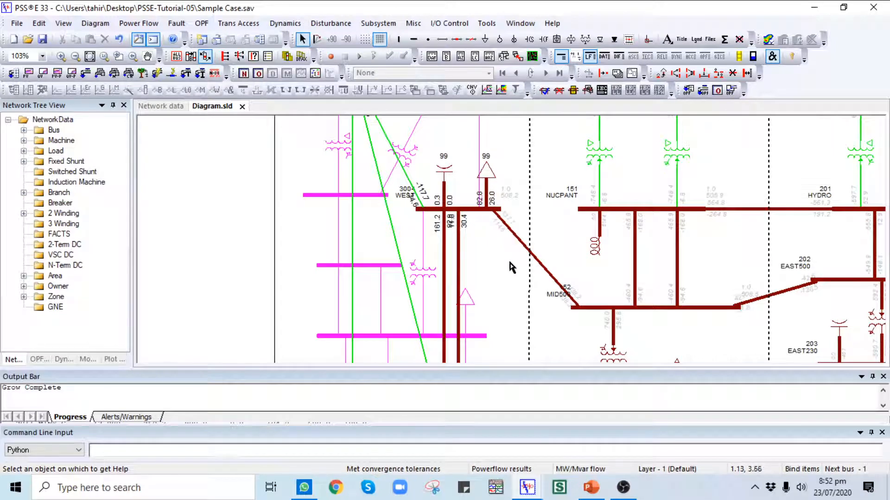
pyautogui.moveTo(506, 265); pyautogui.dragTo(500, 102)
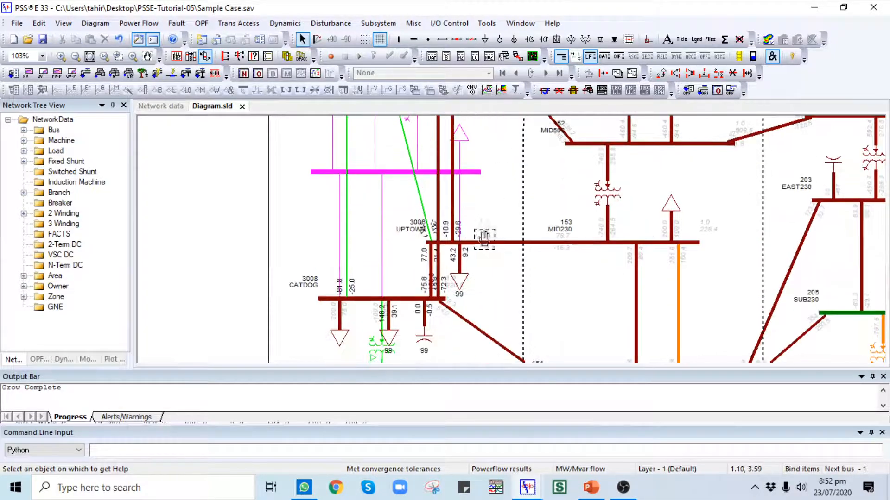
pyautogui.moveTo(491, 279); pyautogui.dragTo(505, 132)
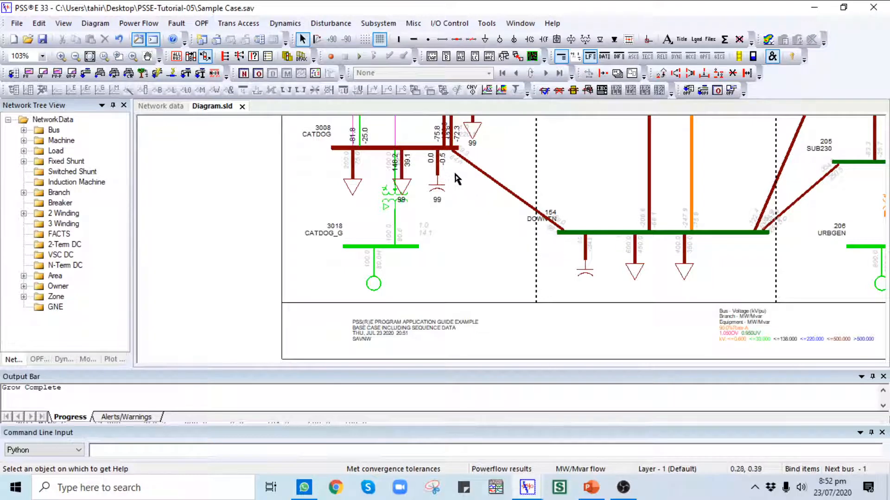
pyautogui.moveTo(573, 224); pyautogui.dragTo(585, 348)
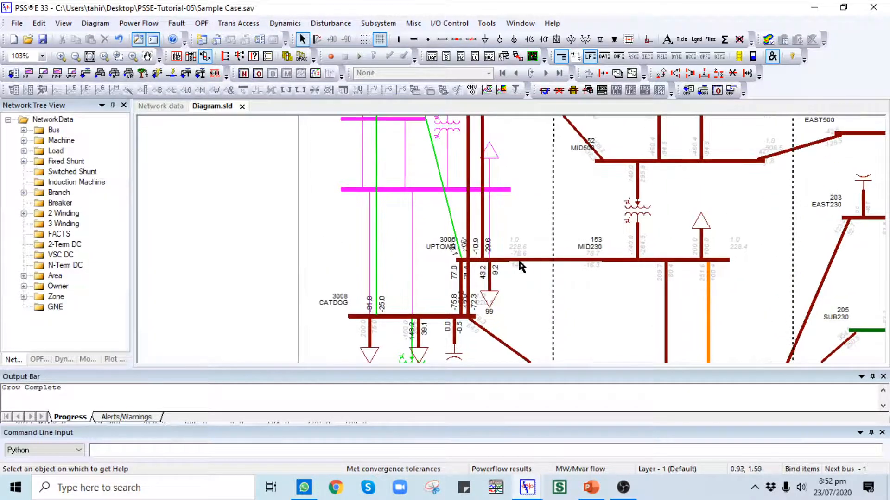
pyautogui.moveTo(576, 203); pyautogui.dragTo(587, 380)
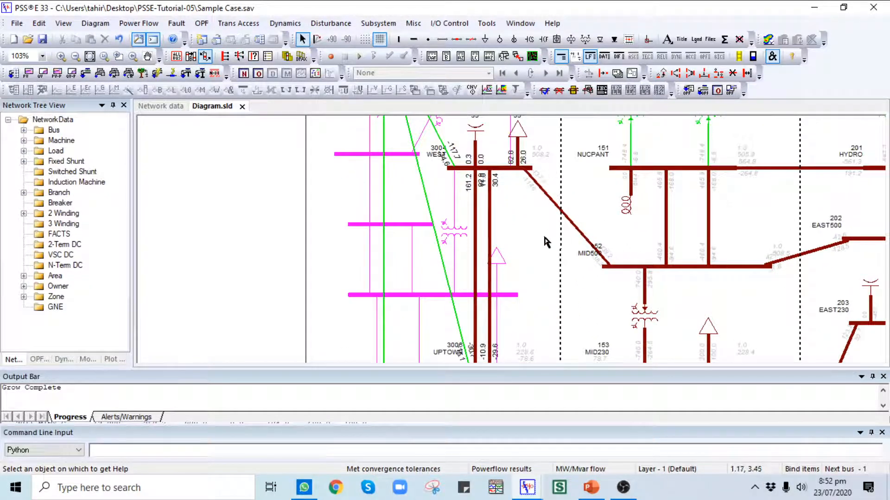
pyautogui.moveTo(539, 238); pyautogui.dragTo(567, 124)
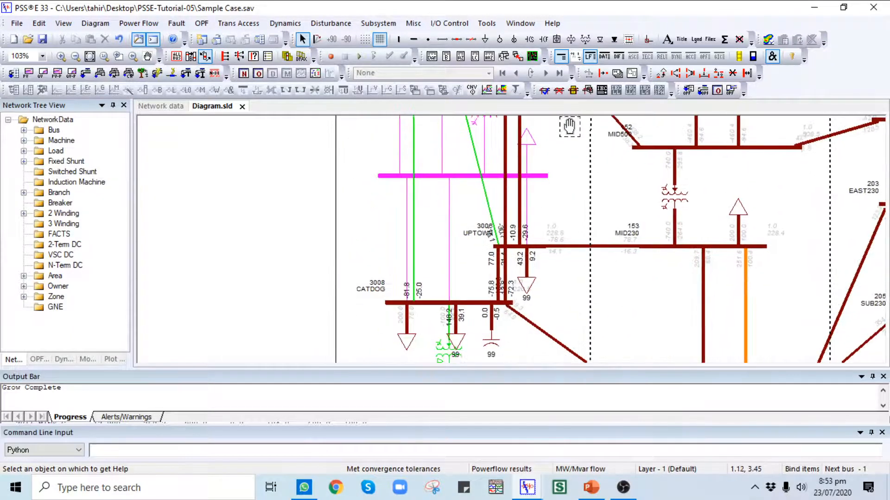
pyautogui.moveTo(563, 196); pyautogui.dragTo(583, 379)
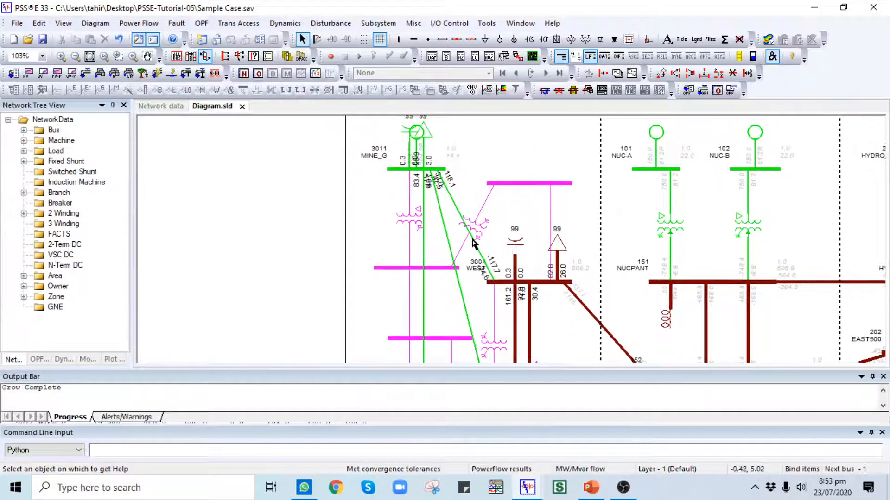
pyautogui.moveTo(385, 197); pyautogui.dragTo(383, 228)
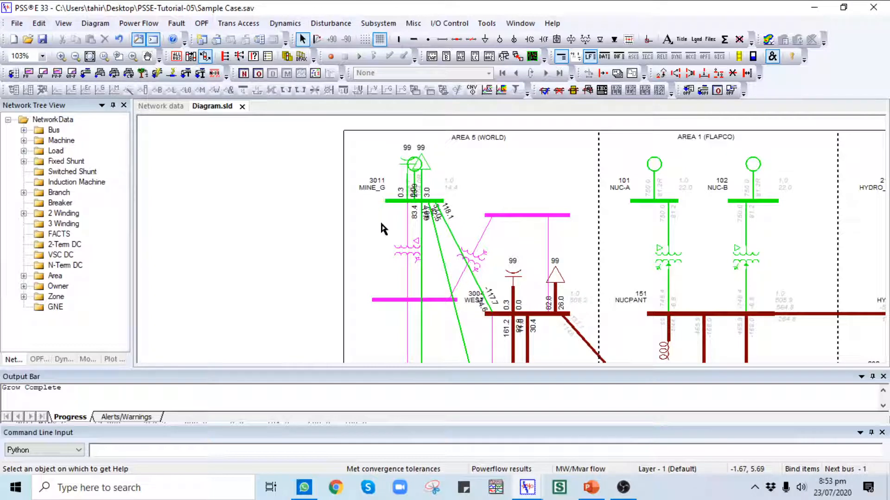
pyautogui.moveTo(372, 245); pyautogui.dragTo(383, 191)
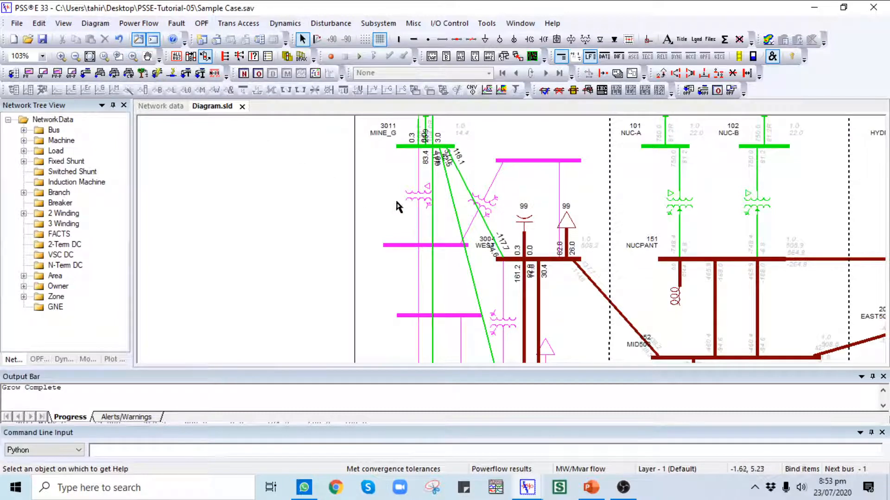
# - Move the equivalent load and fixed shunt symbols with ID 99 apart from the generator at bus 3011 MINE_G
pyautogui.moveTo(343, 165); pyautogui.dragTo(321, 241)
pyautogui.moveTo(342, 211); pyautogui.dragTo(381, 174)
pyautogui.click(421, 186)
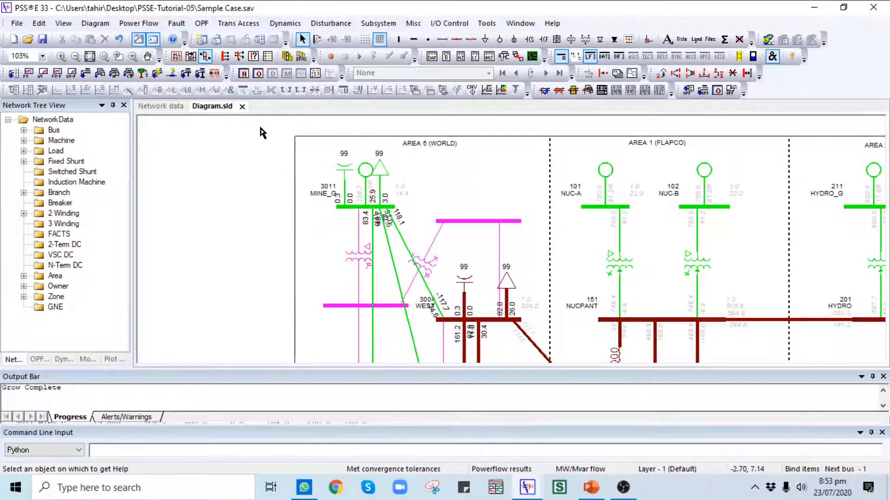
# - Close the one-line diagram without saving its changes and reopen Diagram.sld from the PSSE-Tutorial-05 folder
pyautogui.click(242, 107)
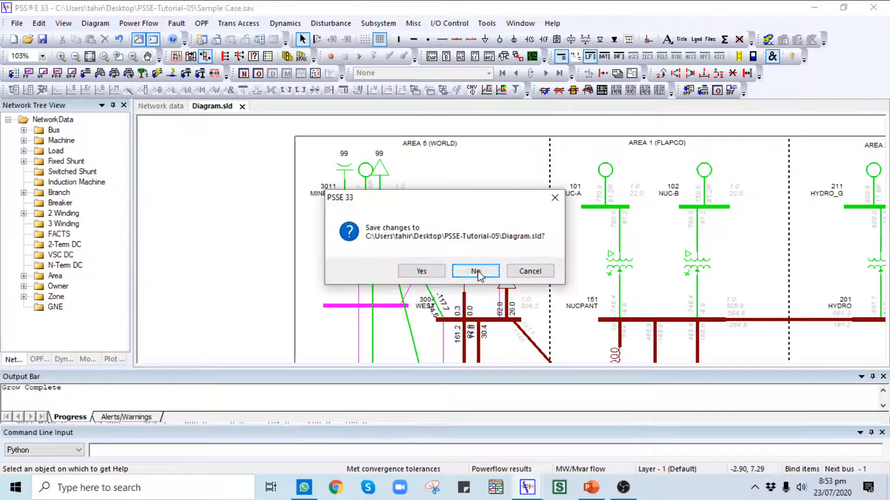
pyautogui.click(476, 272)
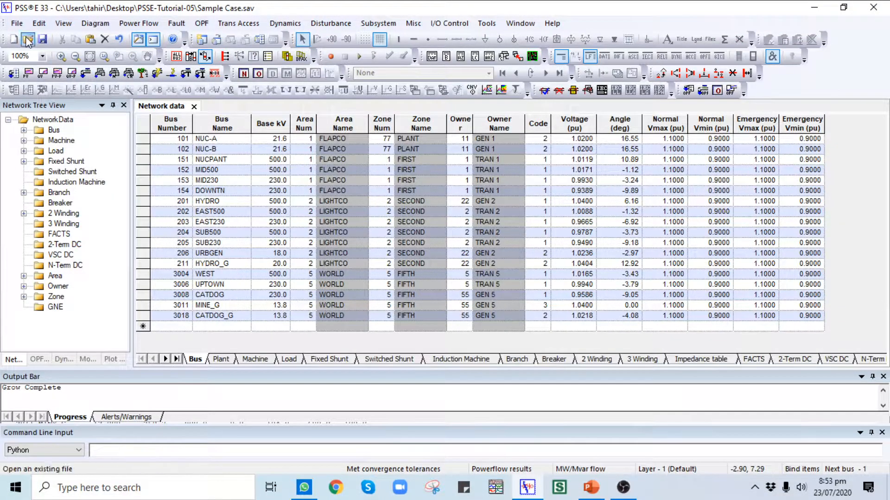
pyautogui.click(28, 41)
pyautogui.click(220, 130)
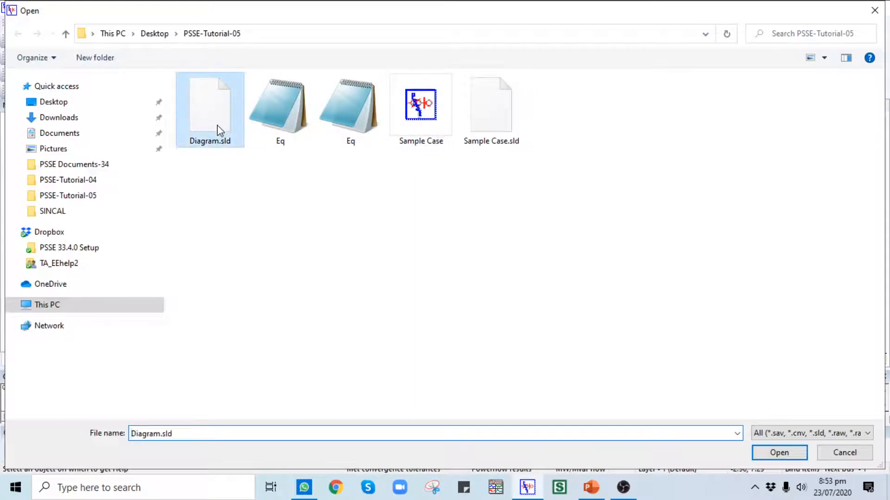
pyautogui.doubleClick(219, 130)
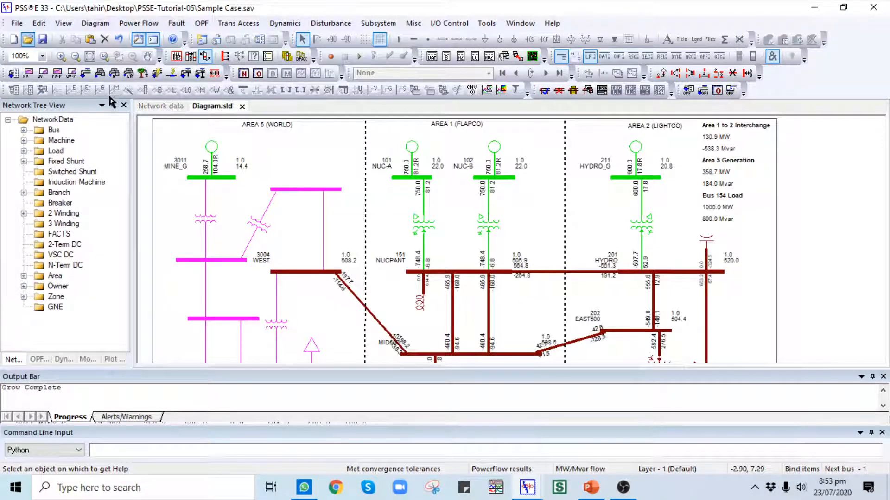
# - Reload the original Sample Case.sav to restore the network data without the equivalent
pyautogui.click(28, 40)
pyautogui.doubleClick(408, 127)
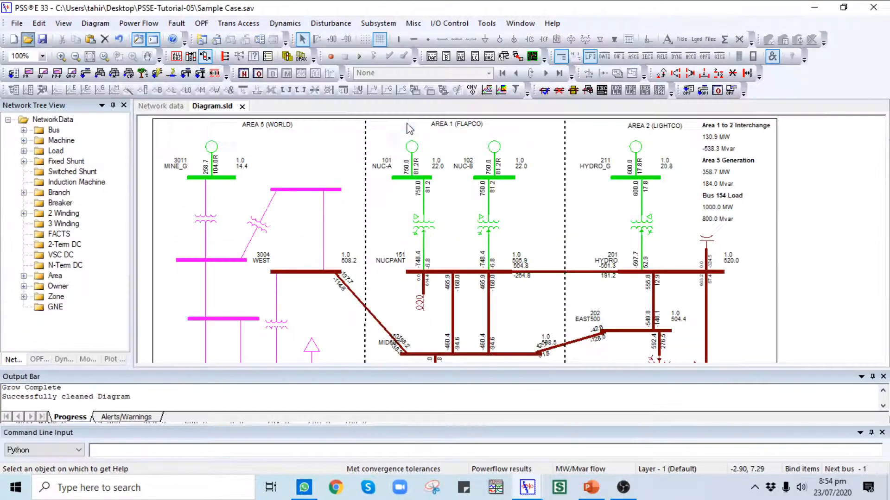
pyautogui.click(449, 269)
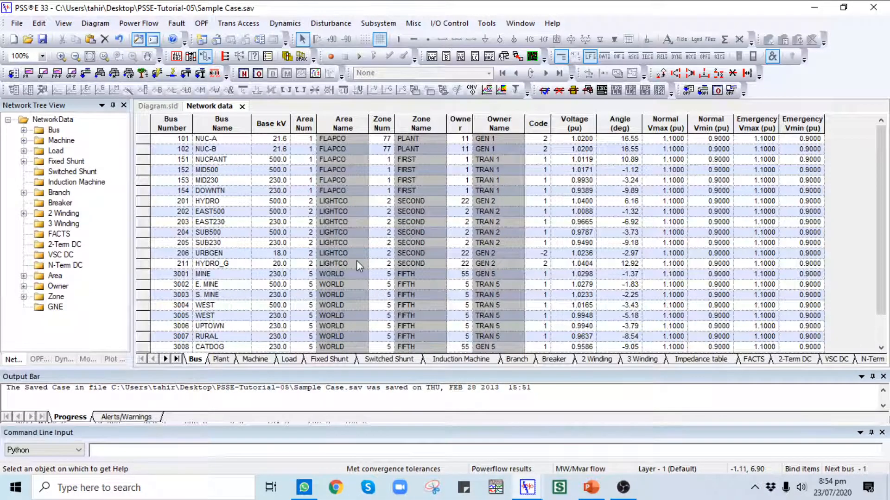
# - Filter the machine data to the area 1 FLAPCO bus subsystem and examine its generators' PGen values
pyautogui.click(263, 361)
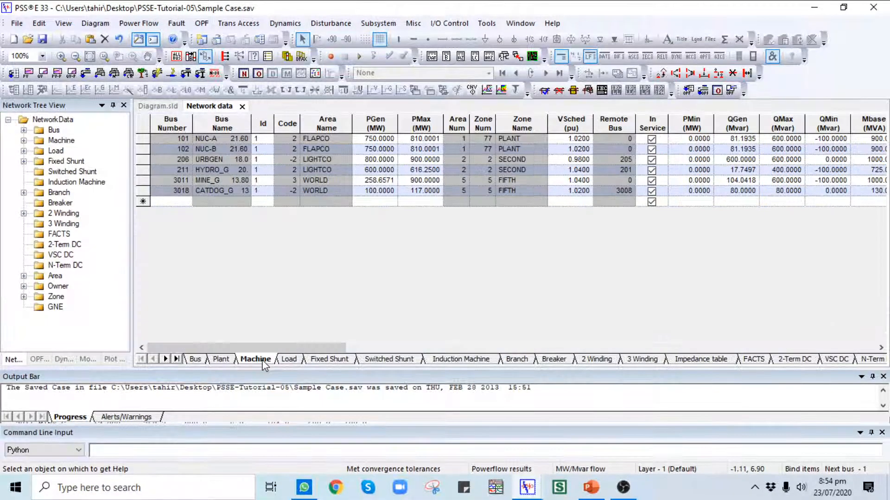
pyautogui.click(191, 56)
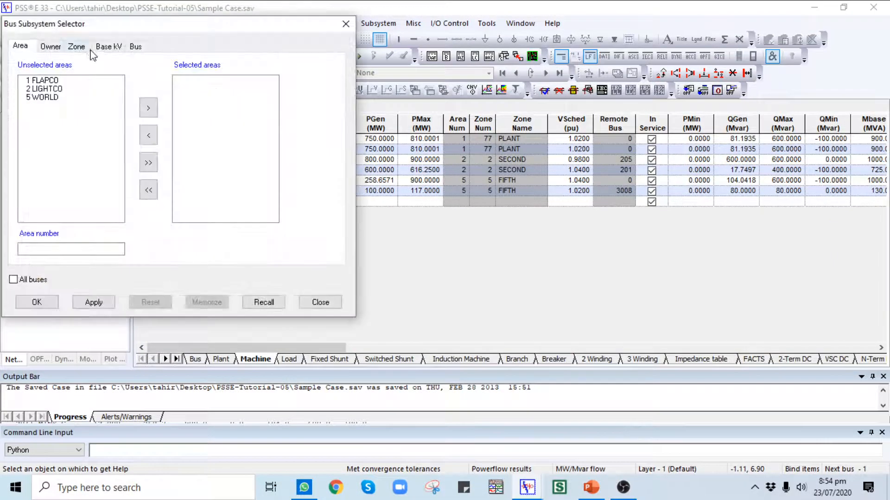
pyautogui.doubleClick(51, 81)
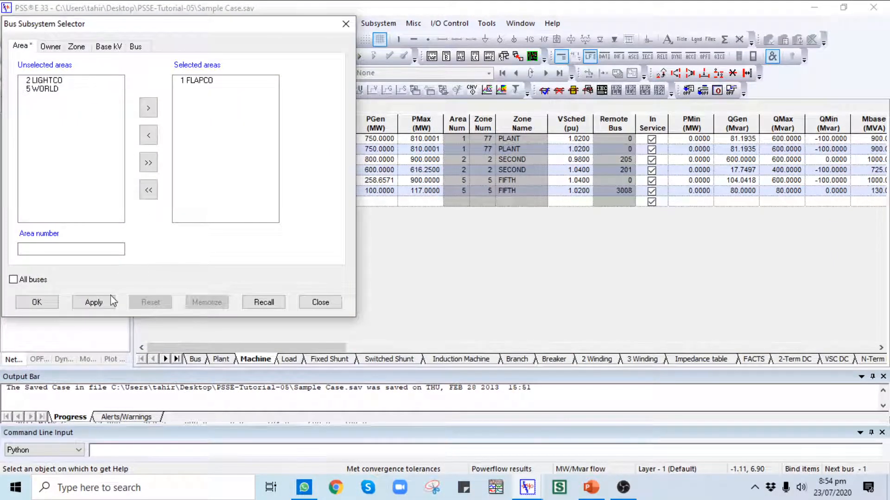
pyautogui.click(93, 302)
pyautogui.click(37, 302)
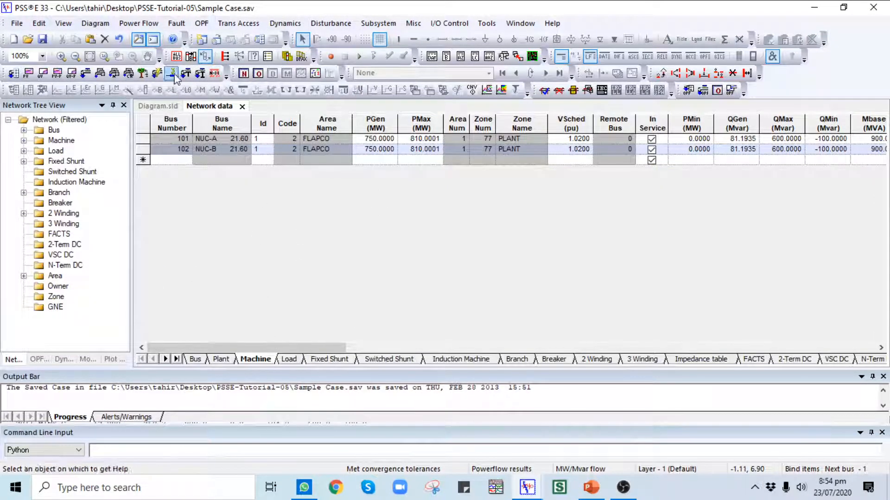
pyautogui.moveTo(386, 140); pyautogui.dragTo(361, 154)
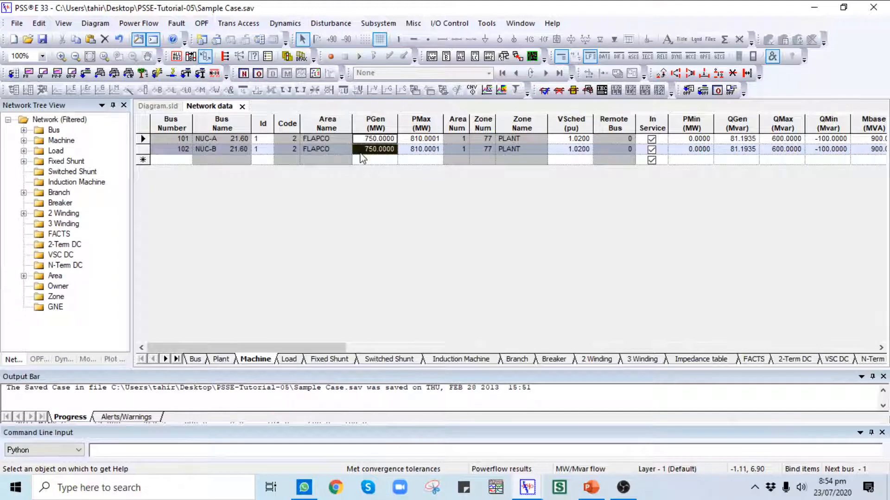
# - Clear the area filter and examine the Pload and Qload values of the buses in the load data
pyautogui.click(177, 56)
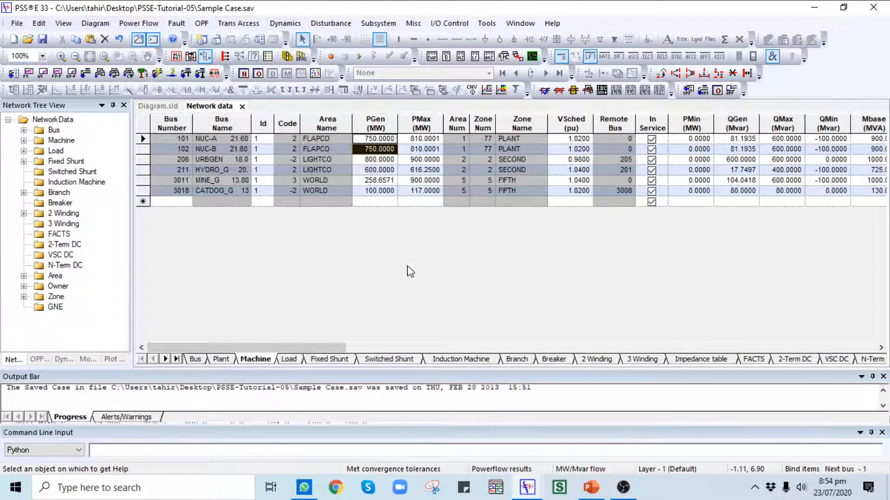
pyautogui.click(289, 359)
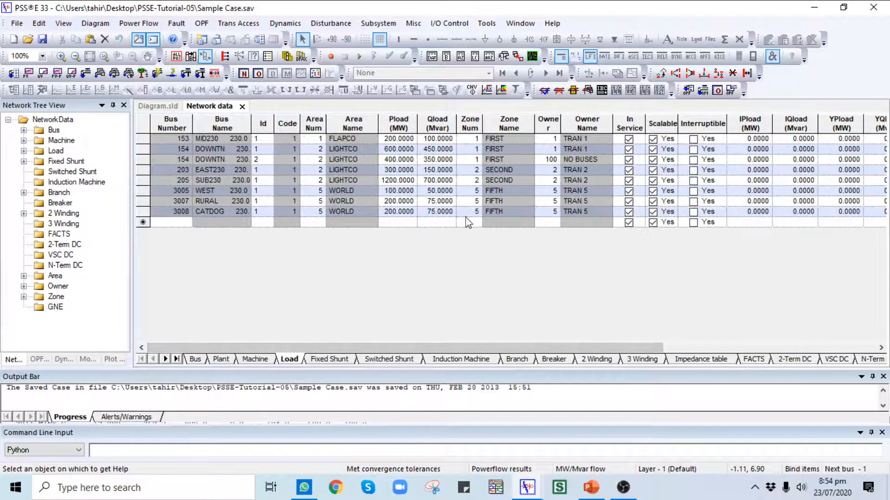
pyautogui.moveTo(445, 212); pyautogui.dragTo(379, 139)
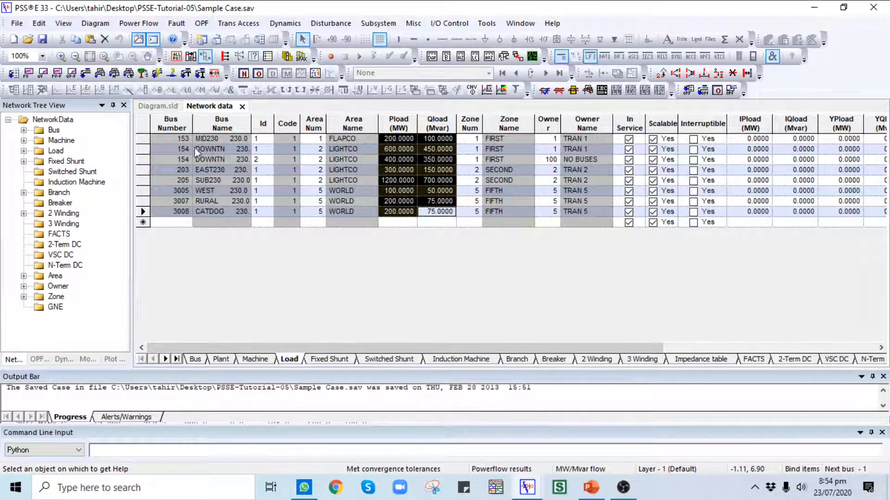
pyautogui.moveTo(169, 137); pyautogui.dragTo(177, 185)
pyautogui.moveTo(181, 220); pyautogui.dragTo(431, 222)
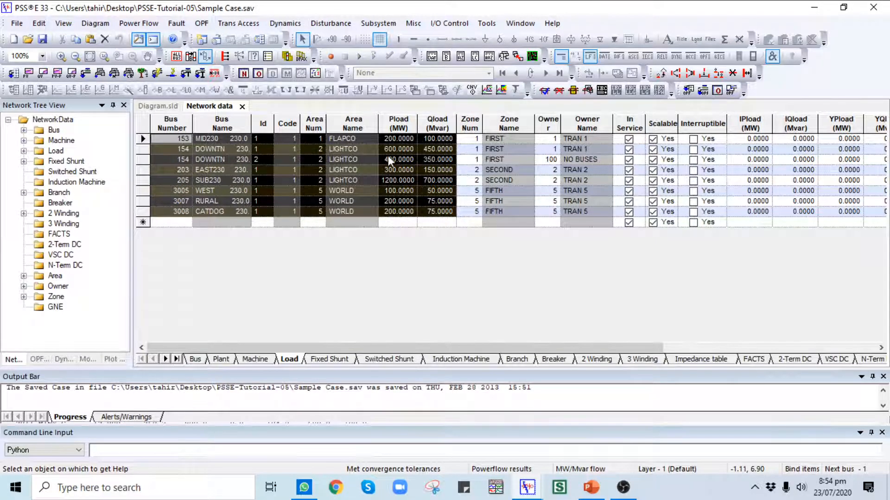
pyautogui.click(385, 142)
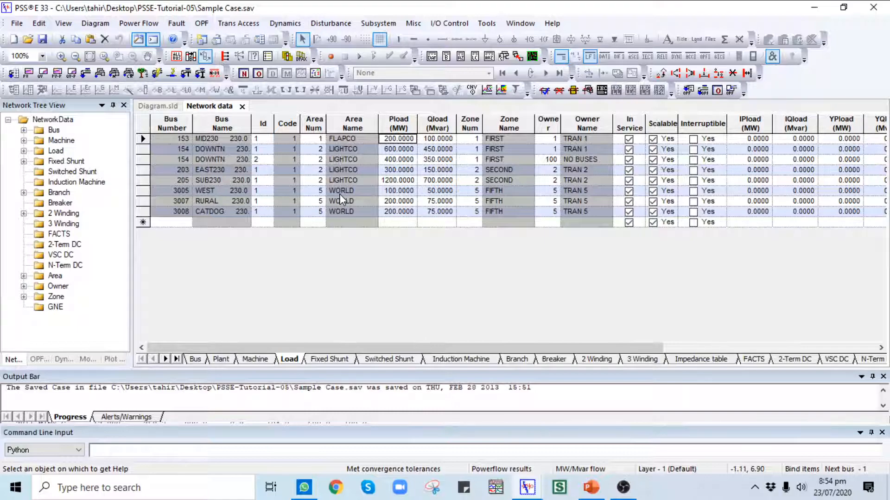
# - Net the conventional machines' generation with load inside the area 1 FLAPCO bus subsystem
pyautogui.click(139, 24)
pyautogui.click(161, 95)
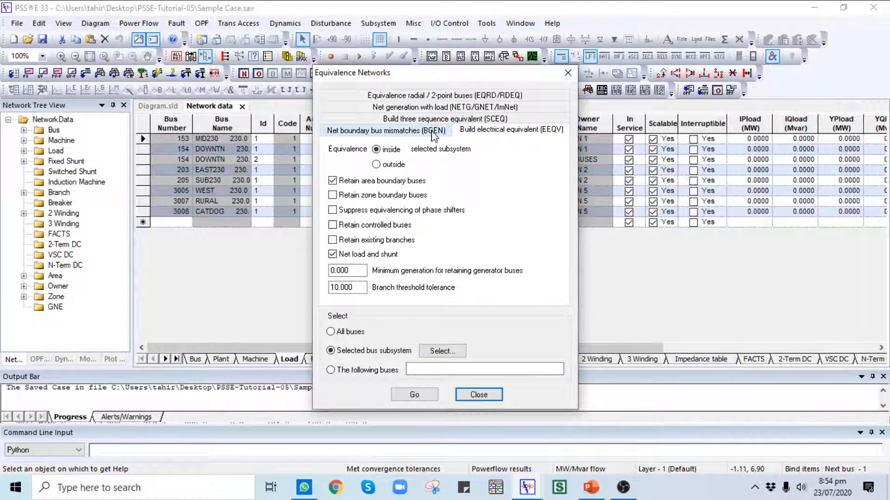
pyautogui.click(475, 108)
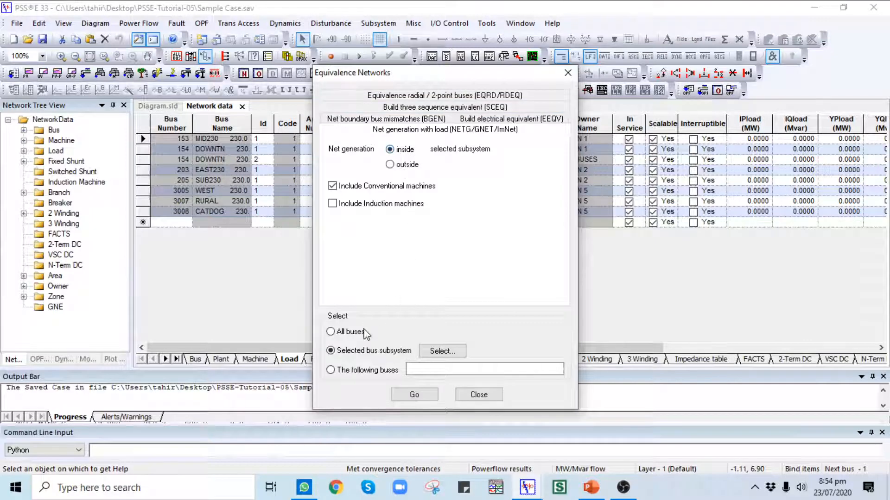
pyautogui.click(442, 350)
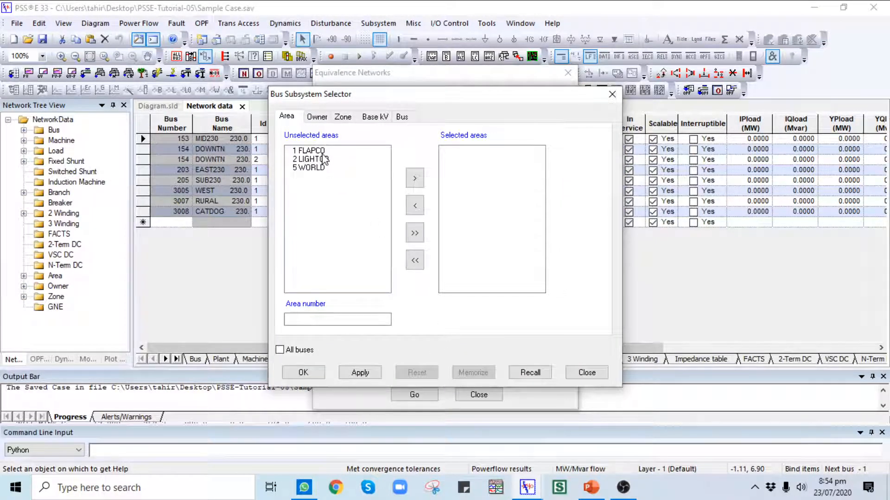
pyautogui.doubleClick(322, 153)
pyautogui.click(359, 373)
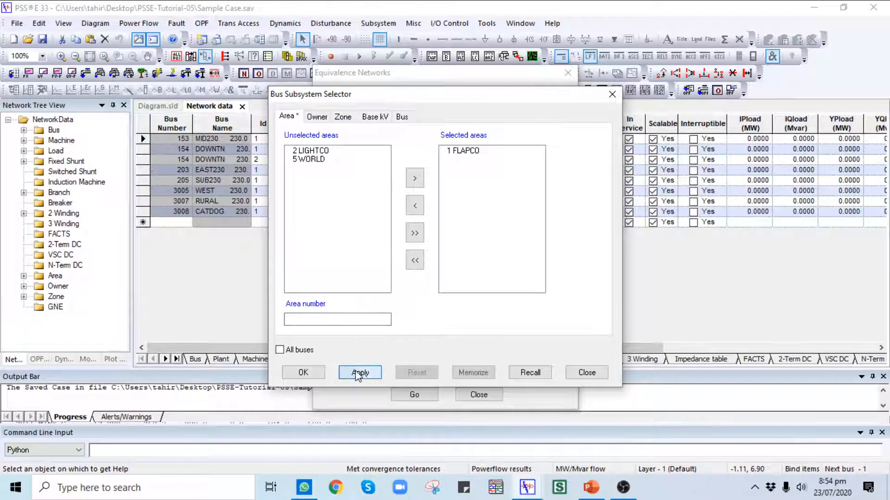
pyautogui.click(303, 373)
pyautogui.click(419, 393)
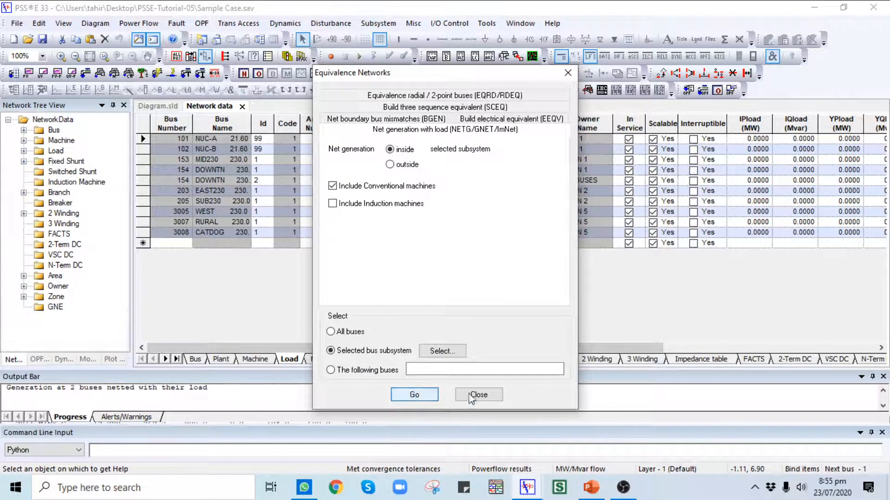
pyautogui.click(471, 397)
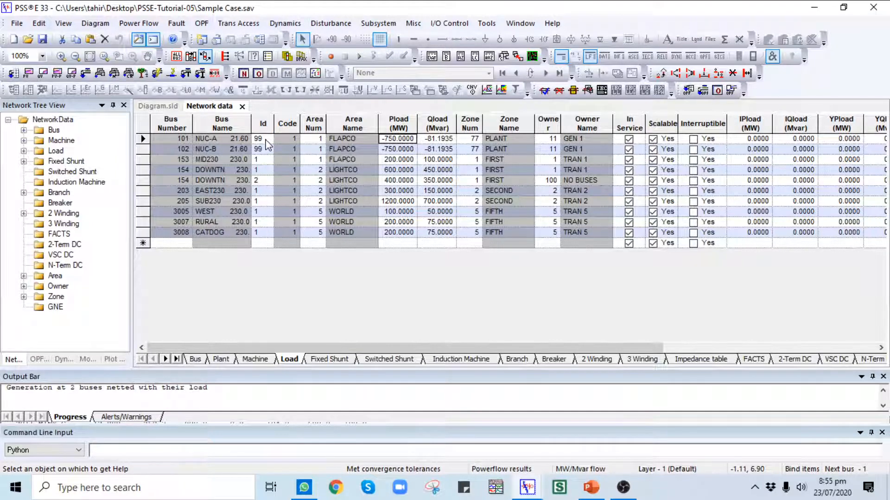
# - Examine the Id, Pload and Qload values of the loads at buses 101 NUC-A and 102 NUC-B
pyautogui.moveTo(266, 139); pyautogui.dragTo(275, 154)
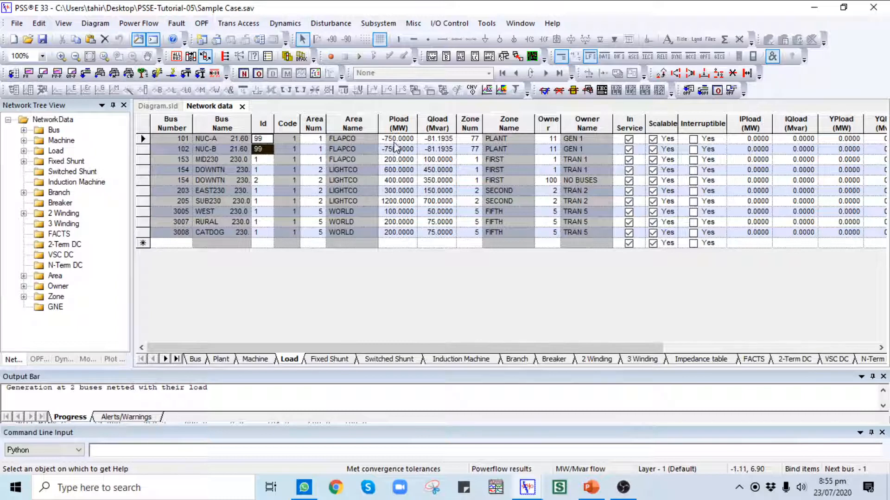
pyautogui.moveTo(383, 141); pyautogui.dragTo(388, 154)
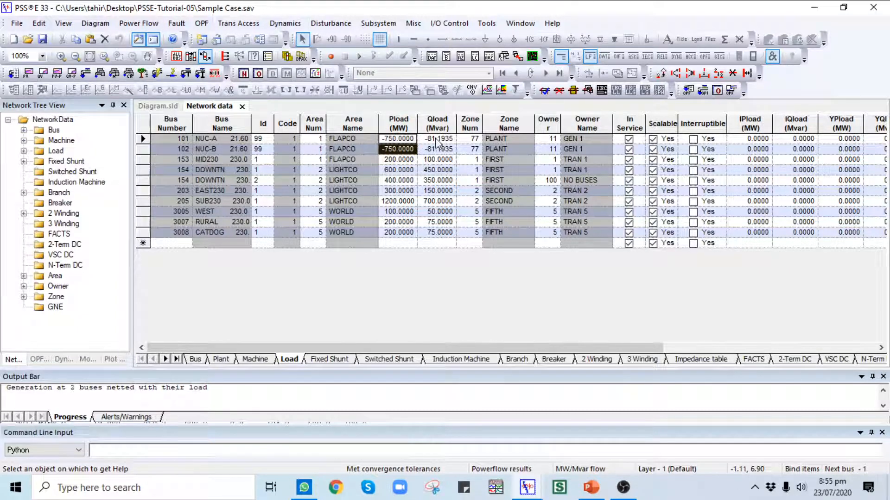
pyautogui.moveTo(426, 141); pyautogui.dragTo(447, 144)
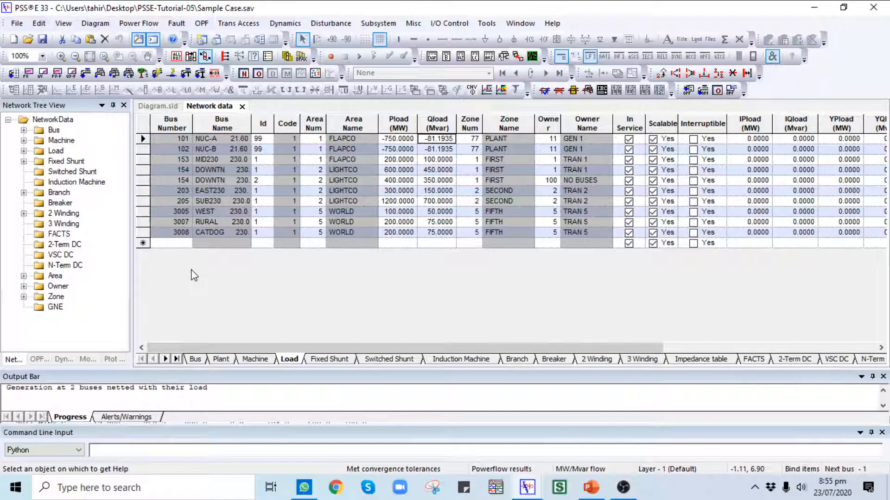
# - Grow bus 101 NUC-A in the one-line diagram to draw its netted load
pyautogui.click(28, 39)
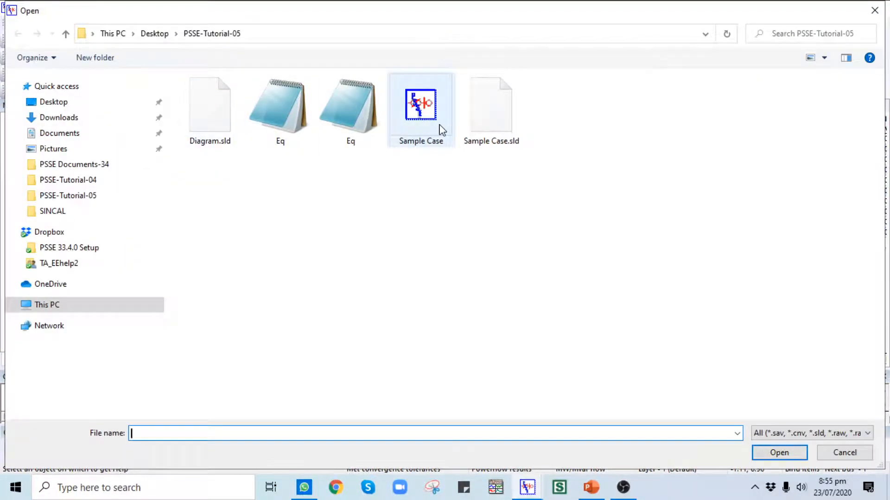
pyautogui.click(844, 458)
pyautogui.click(158, 106)
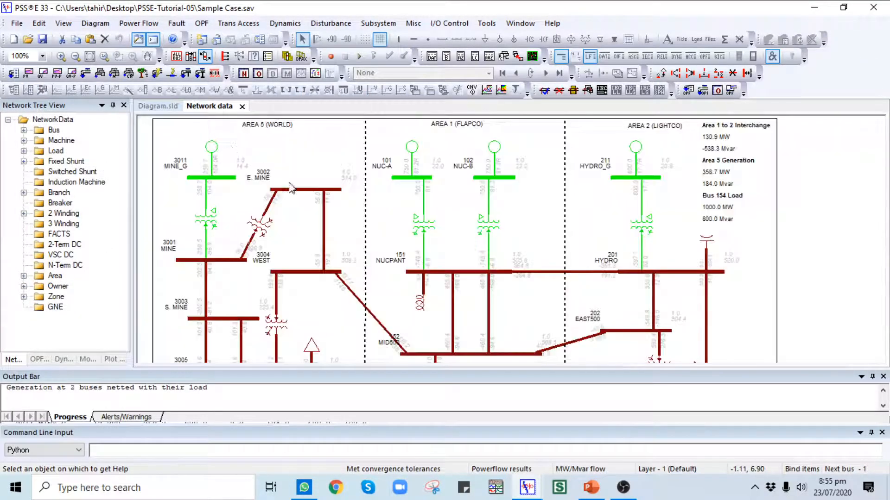
pyautogui.moveTo(282, 215); pyautogui.dragTo(357, 282)
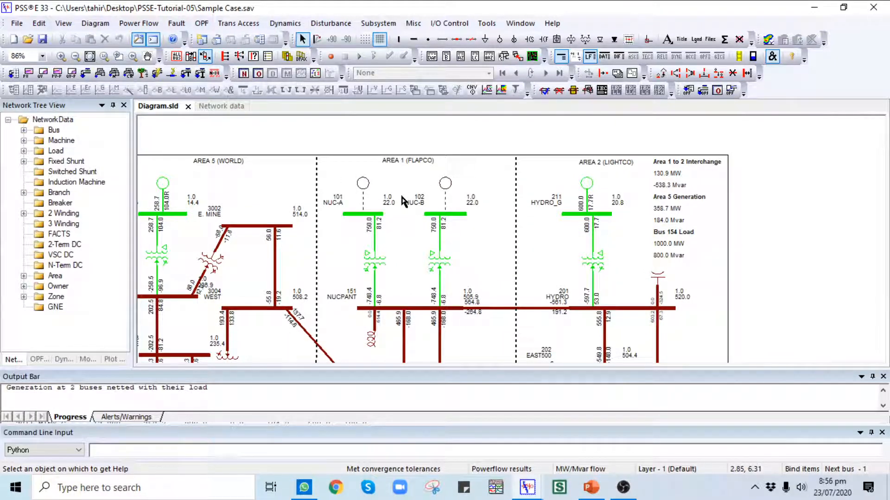
pyautogui.click(370, 218)
pyautogui.rightClick(371, 217)
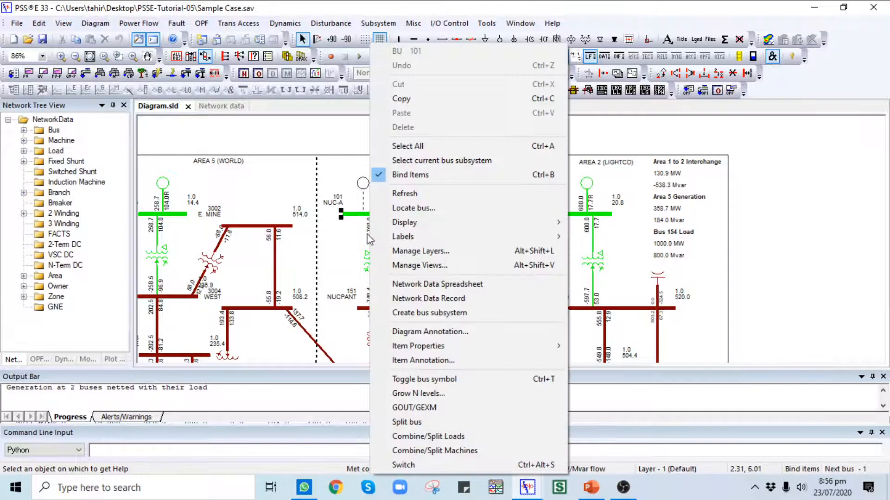
pyautogui.click(430, 393)
pyautogui.click(415, 255)
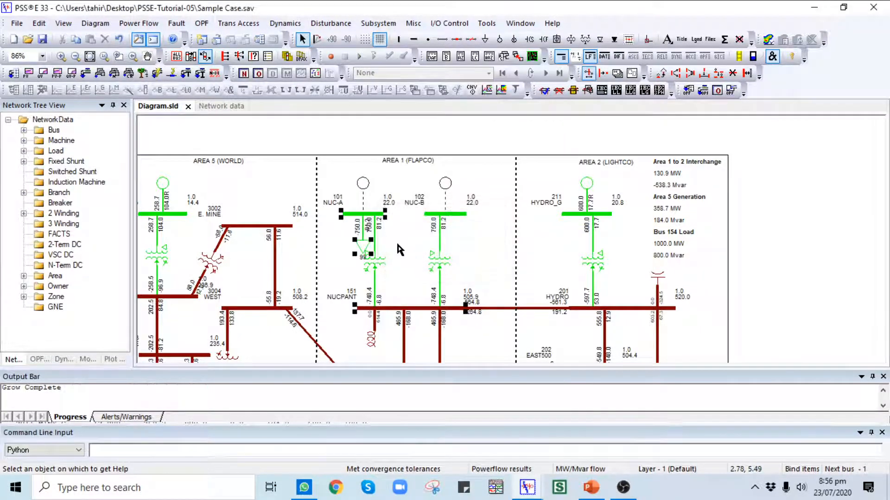
# - Move load 99 above bus 101 NUC-A and shift the bus's generator symbol away from it
pyautogui.scroll(2, 398, 245)
pyautogui.moveTo(321, 249); pyautogui.dragTo(377, 142)
pyautogui.click(280, 250)
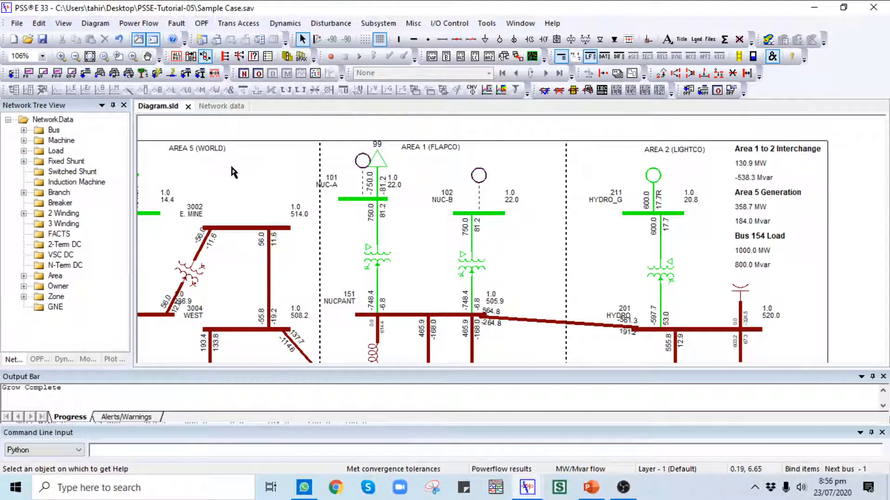
pyautogui.moveTo(240, 177); pyautogui.dragTo(300, 211)
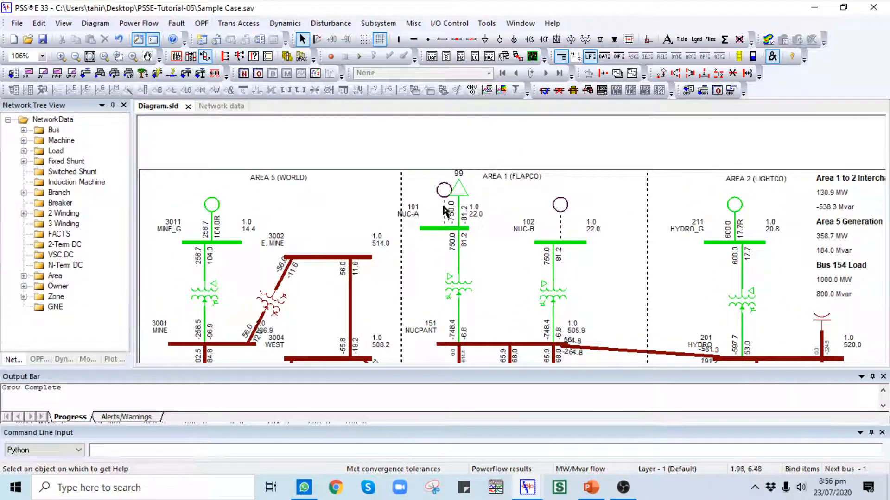
pyautogui.moveTo(443, 191); pyautogui.dragTo(429, 191)
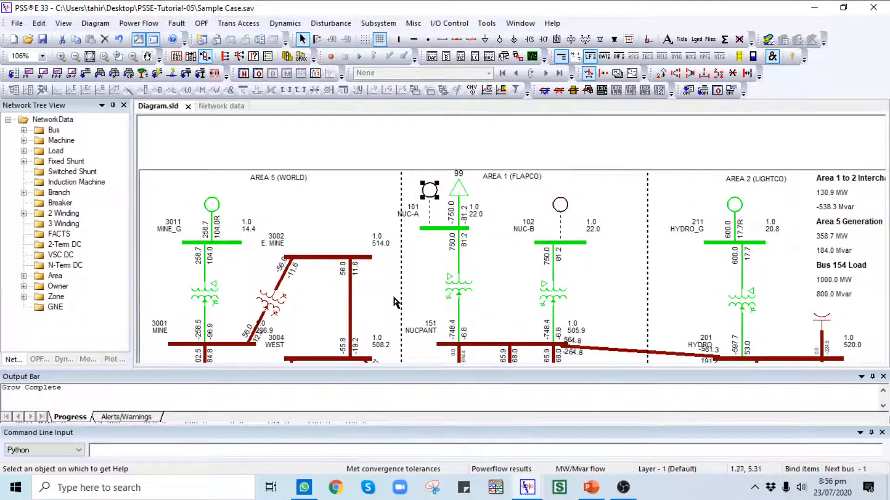
# - Close Diagram.sld without saving its changes and reload Sample Case.sav without saving the current case
pyautogui.click(188, 107)
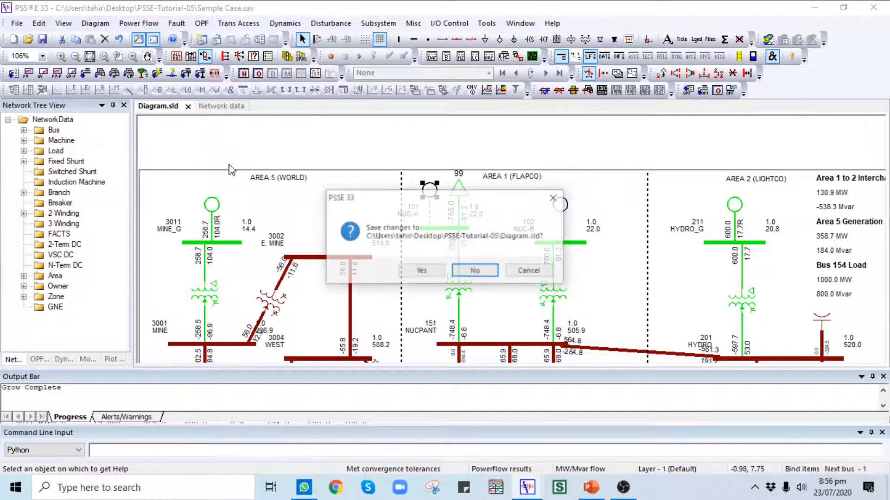
pyautogui.click(482, 275)
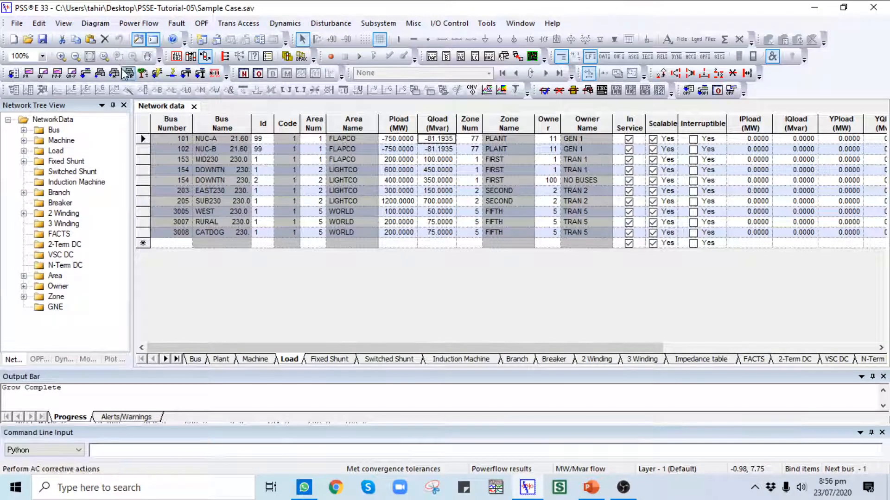
pyautogui.click(28, 39)
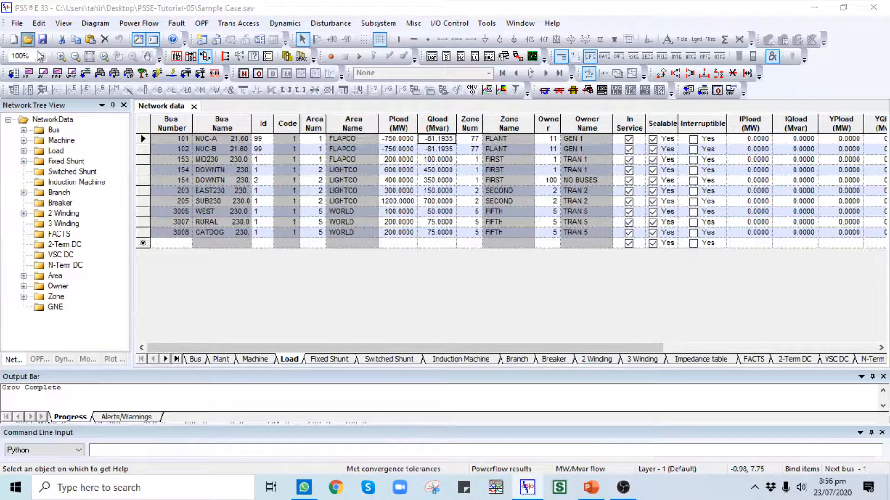
pyautogui.doubleClick(224, 129)
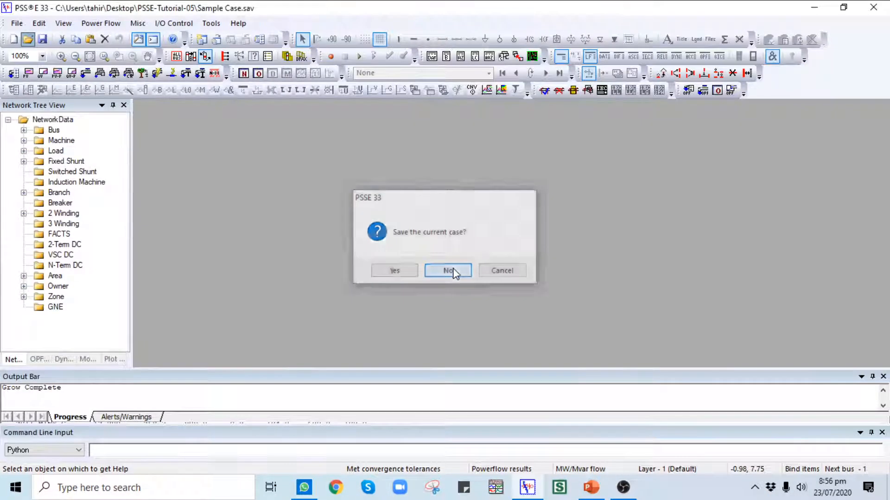
pyautogui.click(452, 270)
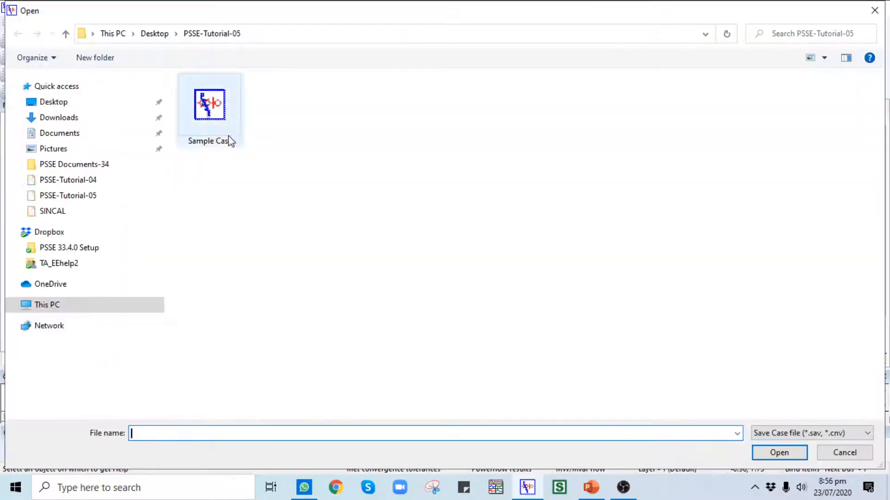
# - Reopen the Slider Binary file Diagram.sld from the PSSE-Tutorial-05 folder
pyautogui.click(866, 434)
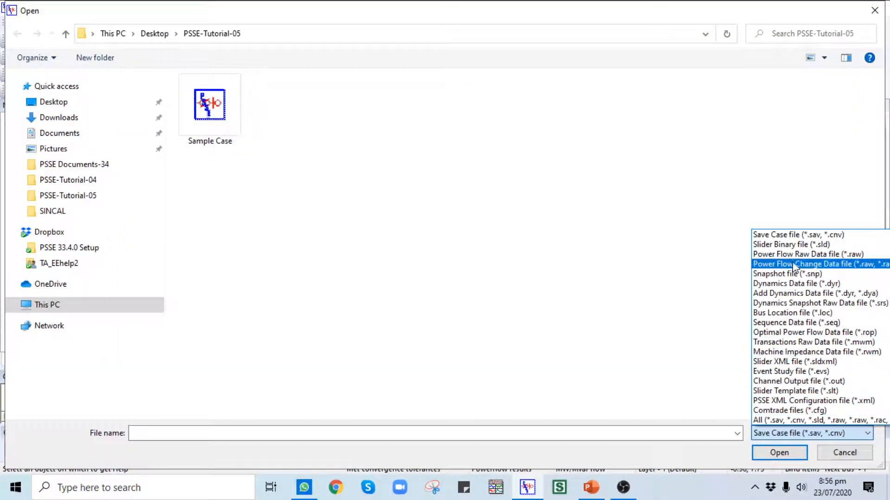
pyautogui.click(793, 244)
pyautogui.click(229, 134)
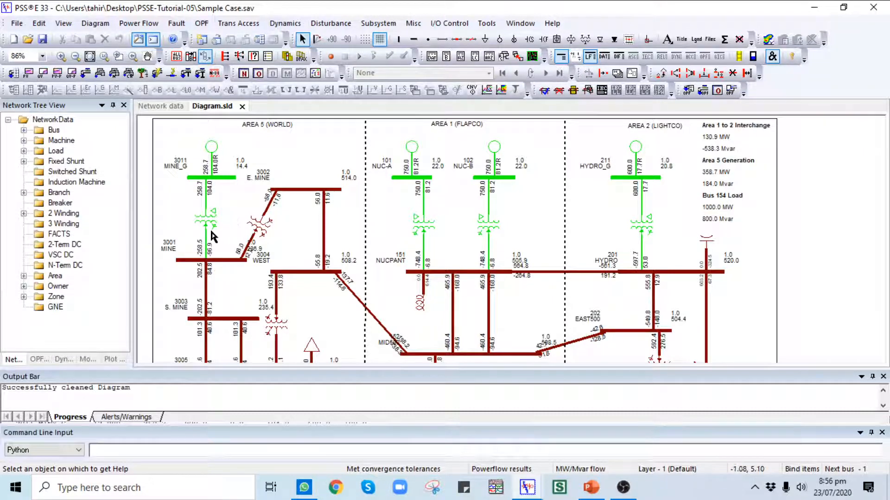
# - Equivalence the radial and 2-point buses (EQRD/RDEQ) inside the area 5 WORLD bus subsystem, leaving all suppress options off
pyautogui.click(135, 23)
pyautogui.click(154, 91)
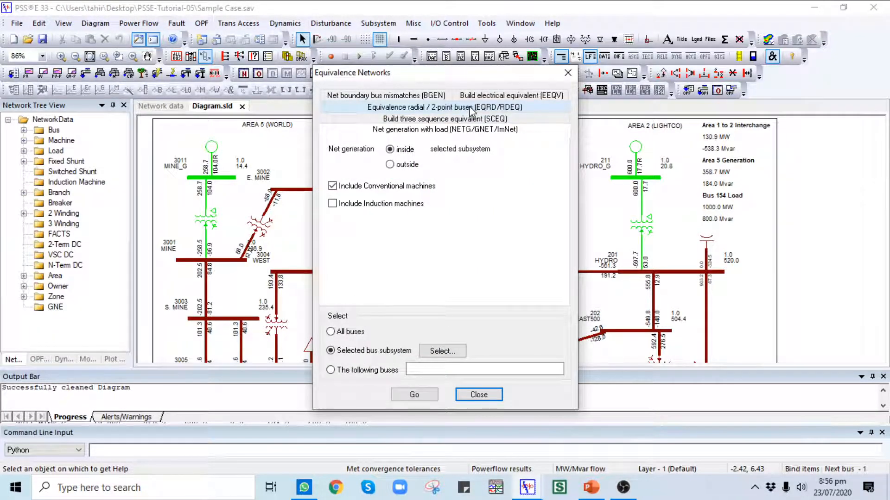
pyautogui.click(471, 109)
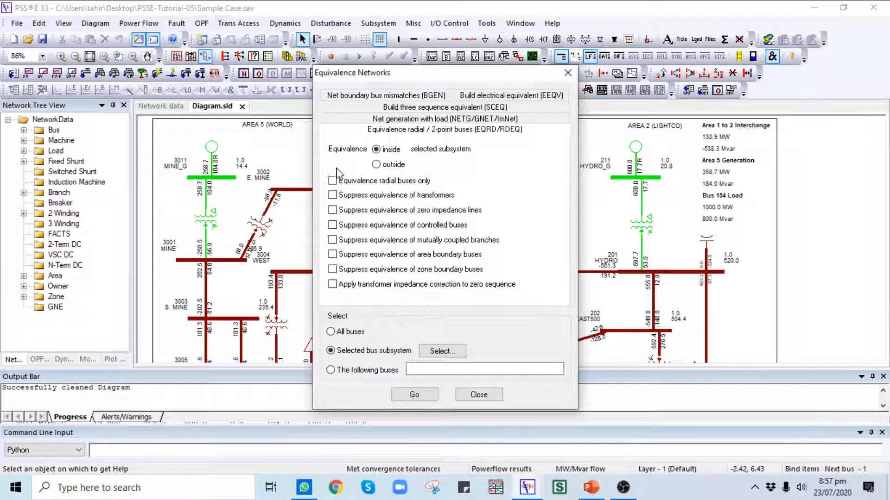
pyautogui.click(431, 351)
pyautogui.doubleClick(316, 168)
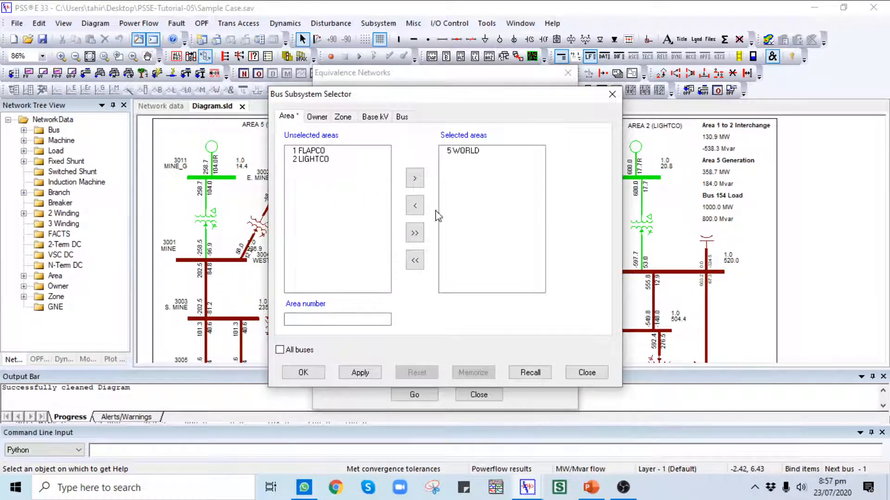
pyautogui.click(360, 374)
pyautogui.click(309, 373)
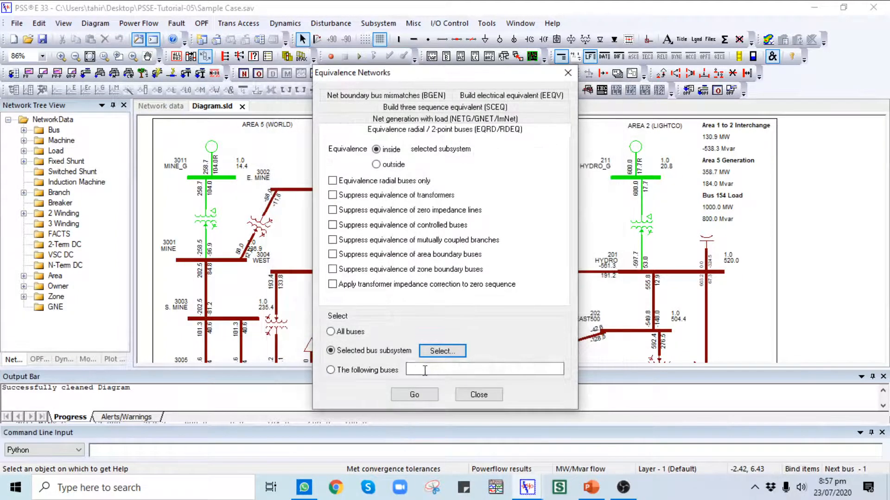
pyautogui.click(415, 395)
pyautogui.click(471, 397)
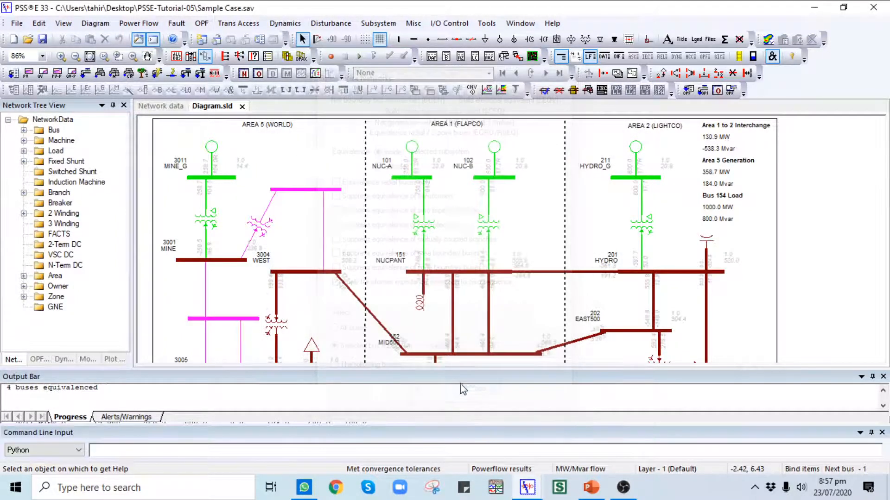
# - Grow bus 3001 MINE in the area 5 WORLD diagram to draw its equivalent branches and load
pyautogui.moveTo(307, 241); pyautogui.dragTo(311, 159)
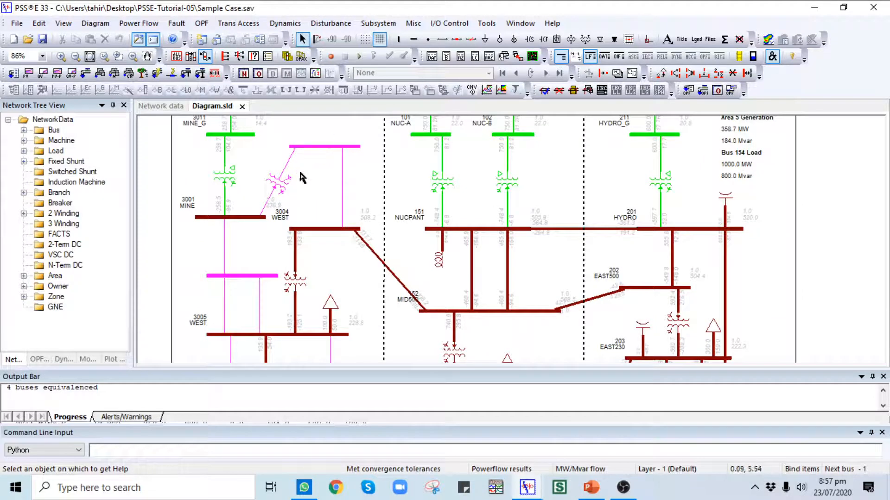
pyautogui.moveTo(236, 254); pyautogui.dragTo(266, 237)
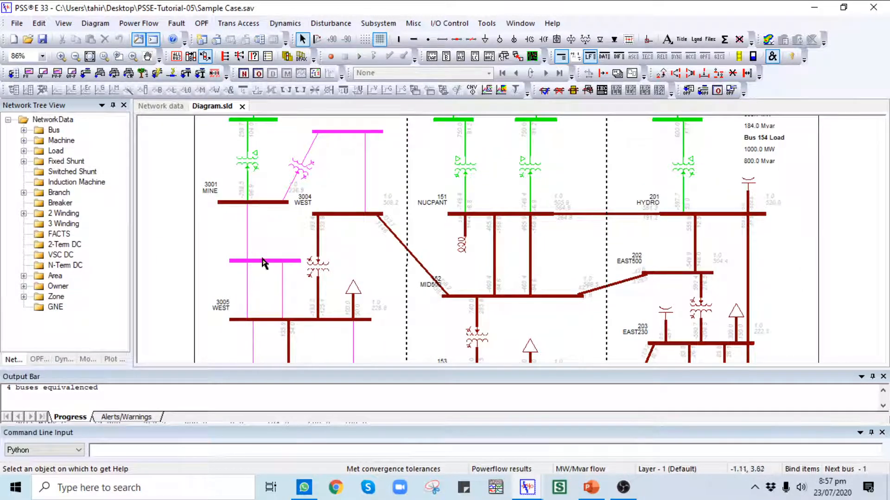
pyautogui.moveTo(260, 292); pyautogui.dragTo(270, 205)
pyautogui.moveTo(329, 249); pyautogui.dragTo(326, 199)
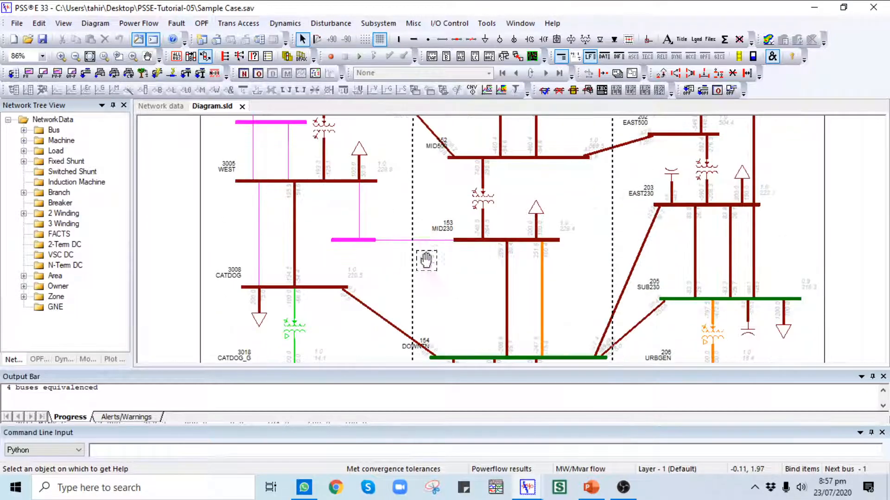
pyautogui.moveTo(323, 256); pyautogui.dragTo(334, 352)
pyautogui.click(280, 206)
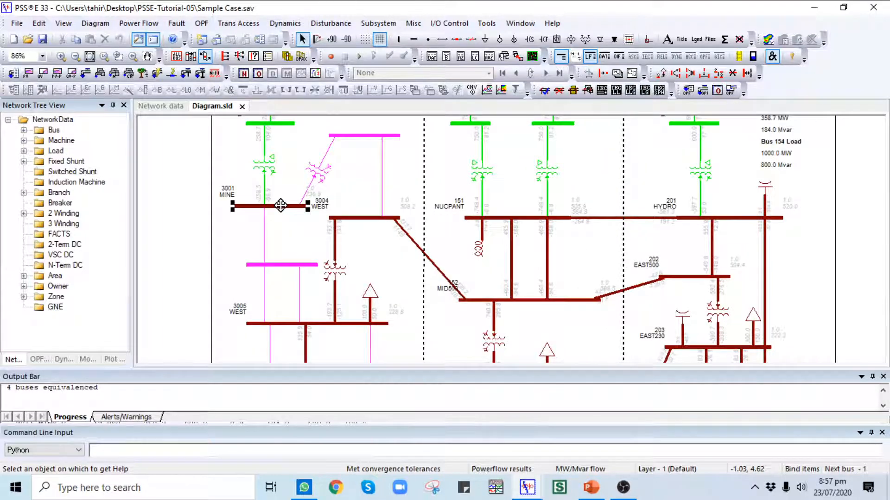
pyautogui.rightClick(279, 205)
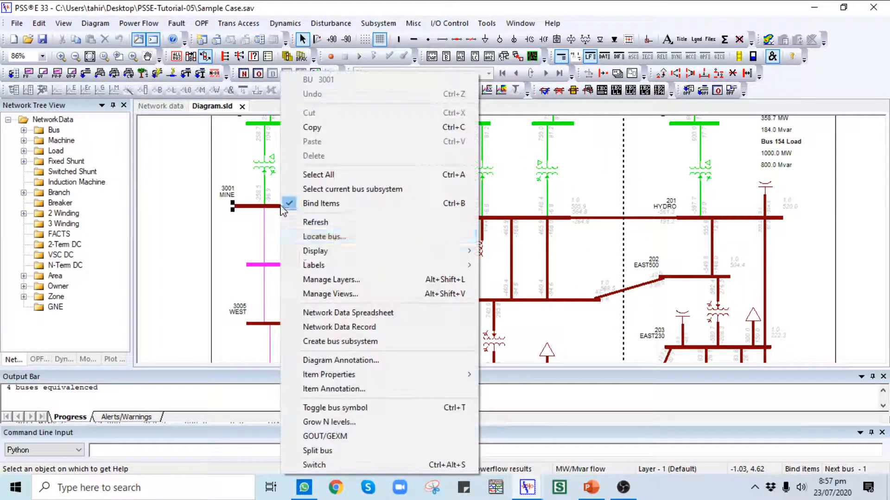
pyautogui.click(330, 424)
pyautogui.click(414, 257)
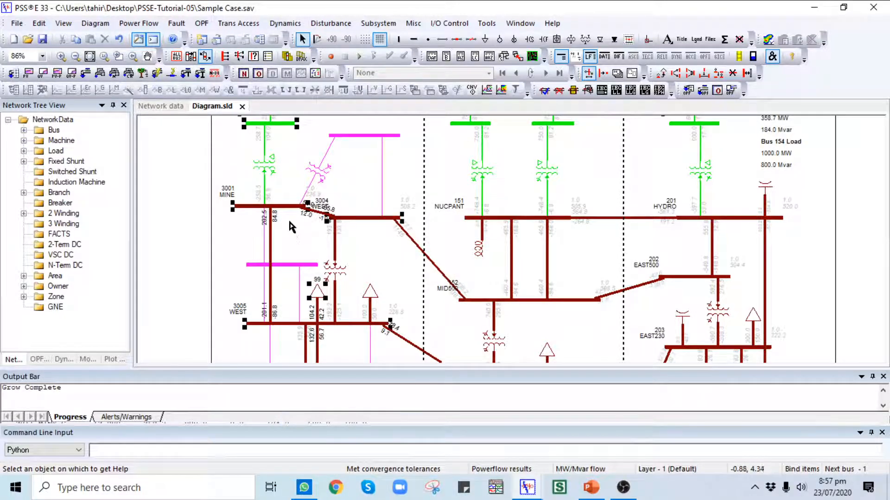
# - Inspect the data record of the equivalent branch between bus 3001 MINE and bus 3005 WEST
pyautogui.scroll(2, 286, 234)
pyautogui.moveTo(273, 217); pyautogui.dragTo(345, 187)
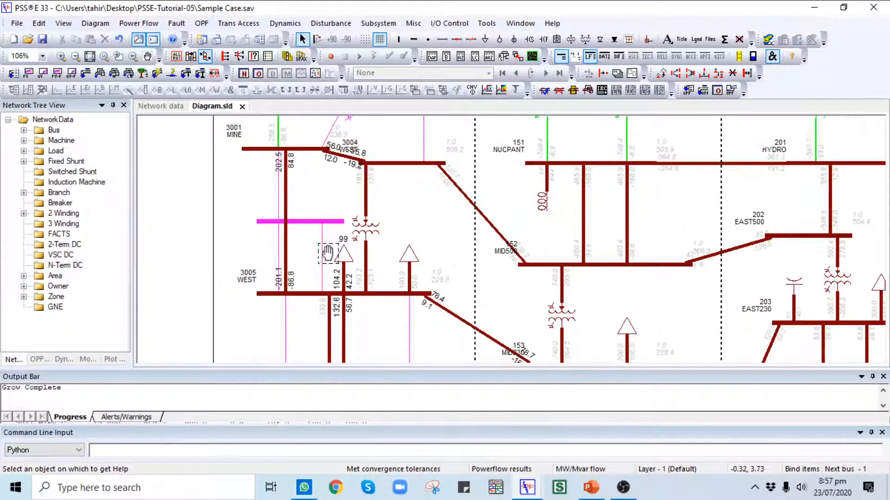
pyautogui.click(332, 163)
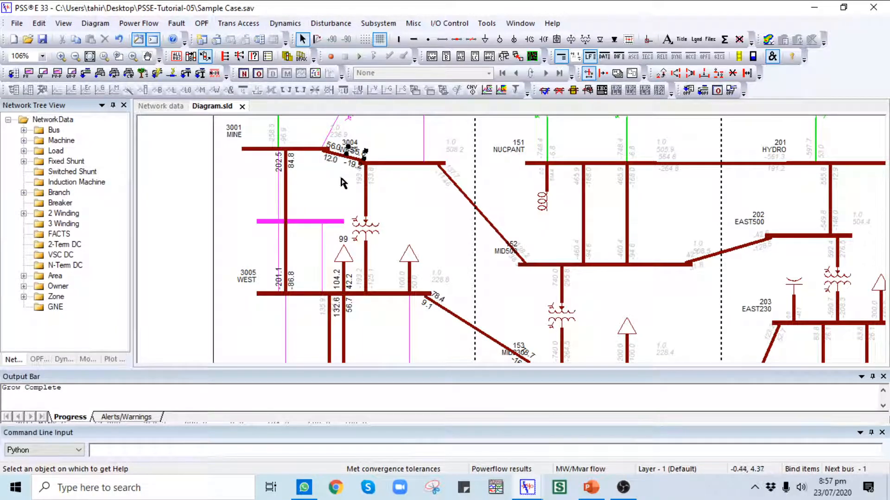
pyautogui.moveTo(338, 198); pyautogui.dragTo(334, 242)
pyautogui.scroll(3, 333, 241)
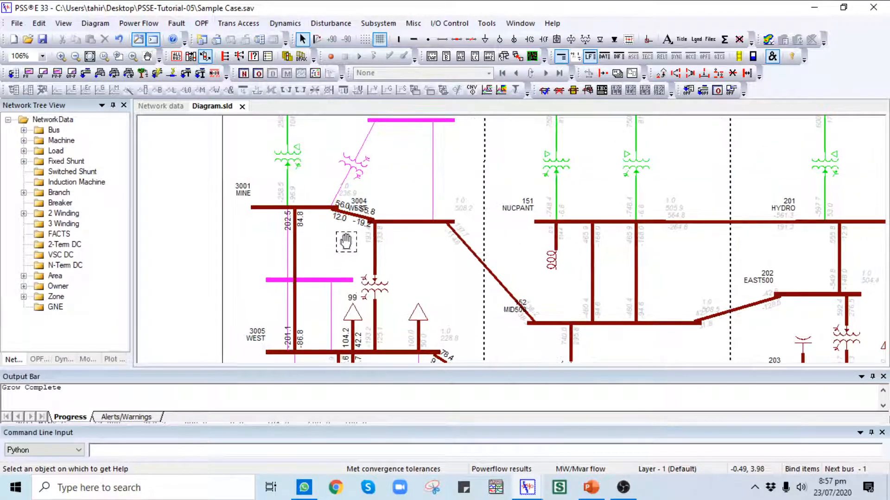
pyautogui.scroll(-5, 306, 202)
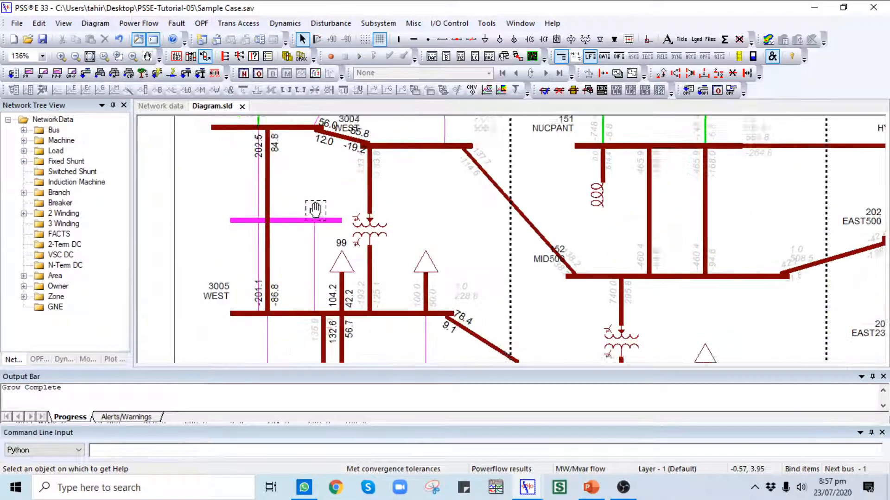
pyautogui.doubleClick(274, 193)
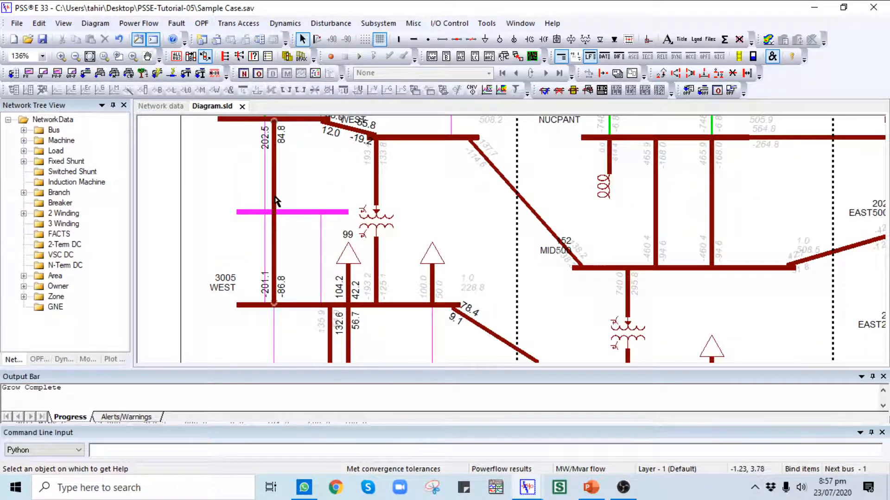
pyautogui.doubleClick(372, 237)
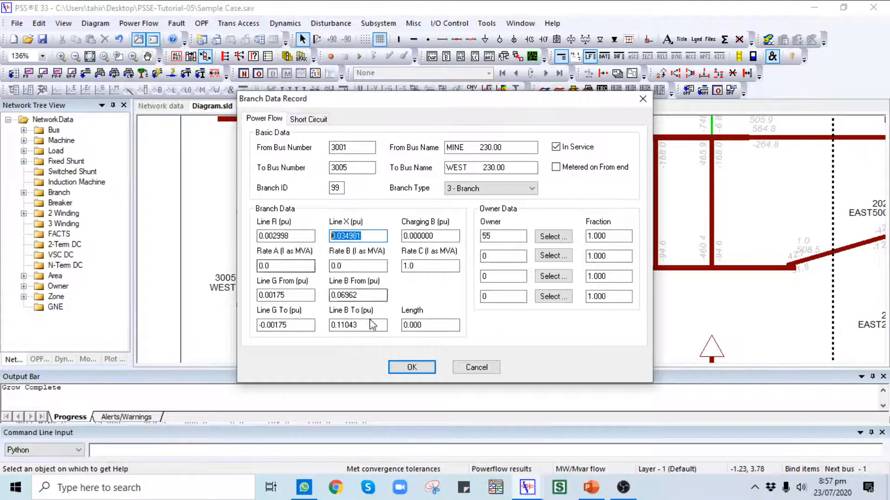
pyautogui.click(407, 367)
# - Reposition the load symbol above bus 3005 WEST and the magenta bus below it in the diagram
pyautogui.scroll(-4, 415, 230)
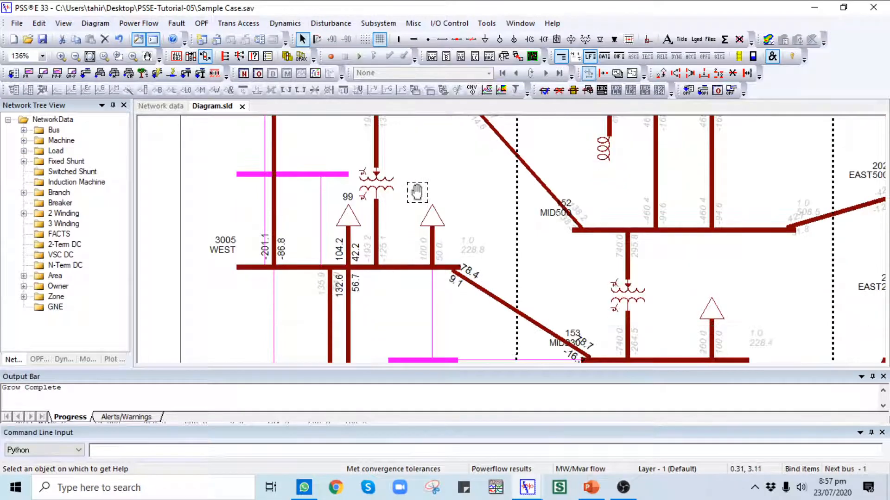
pyautogui.click(433, 190)
pyautogui.moveTo(432, 190); pyautogui.dragTo(414, 191)
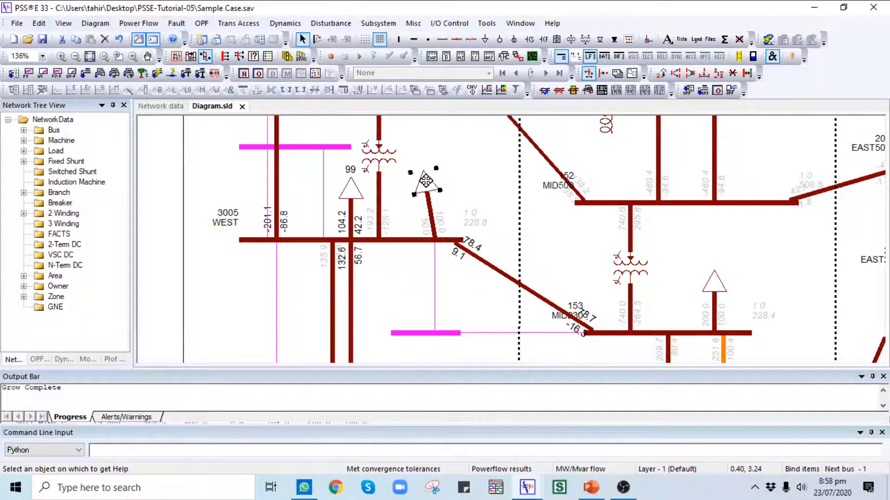
pyautogui.moveTo(423, 182)
pyautogui.mouseDown()
pyautogui.moveTo(453, 181)
pyautogui.moveTo(437, 183)
pyautogui.mouseUp()
pyautogui.click(399, 265)
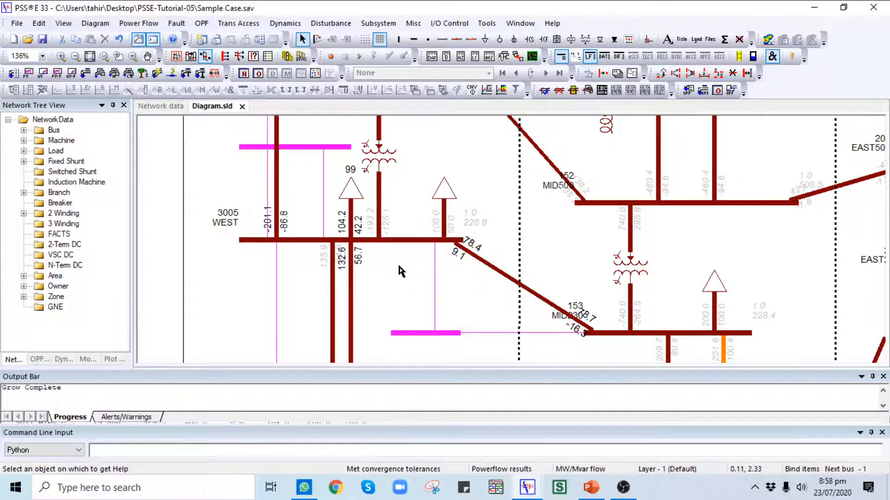
pyautogui.moveTo(419, 332); pyautogui.dragTo(449, 312)
pyautogui.click(403, 294)
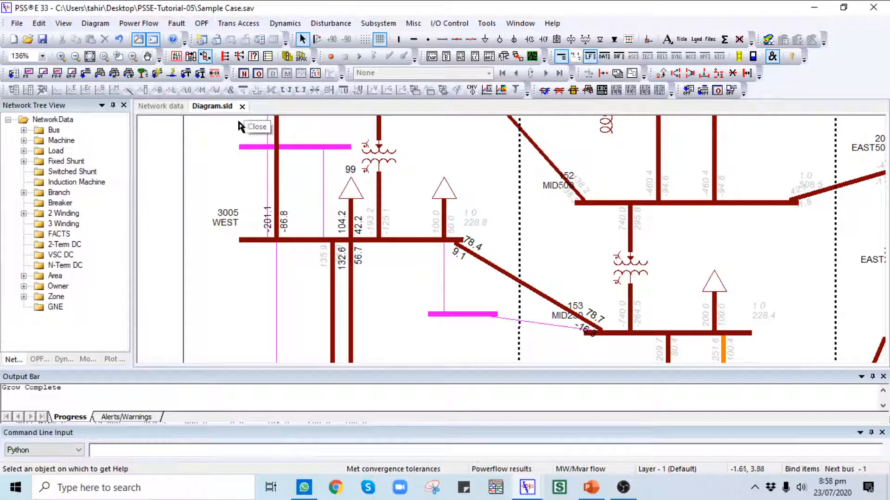
# - Close Diagram.sld without saving its changes and reopen it from the PSSE-Tutorial-05 folder
pyautogui.scroll(5, 229, 207)
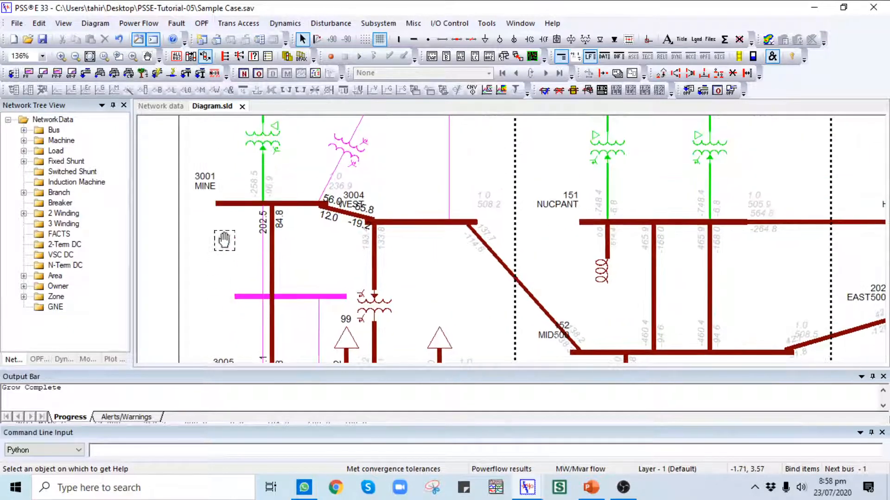
pyautogui.click(242, 106)
pyautogui.click(476, 271)
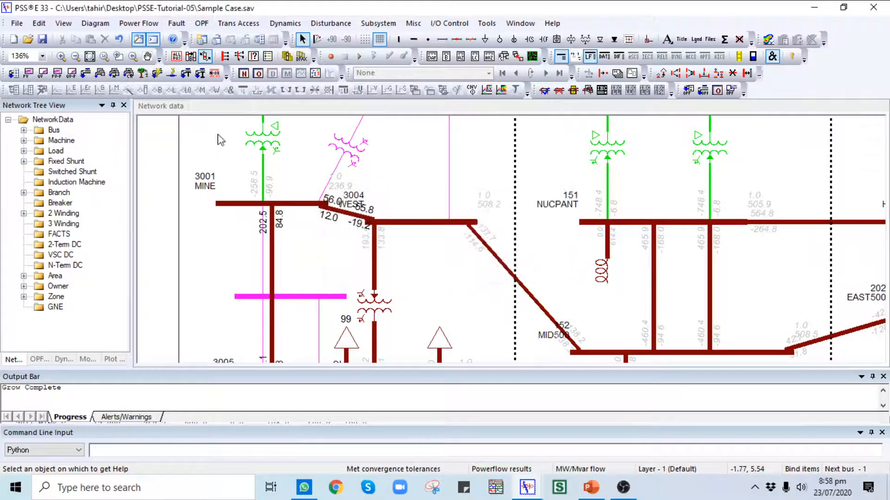
pyautogui.click(25, 42)
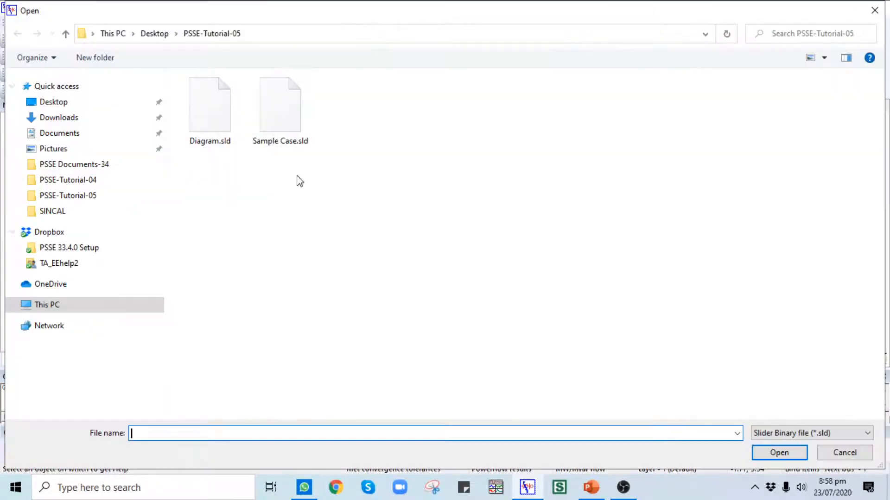
pyautogui.click(221, 126)
pyautogui.doubleClick(222, 126)
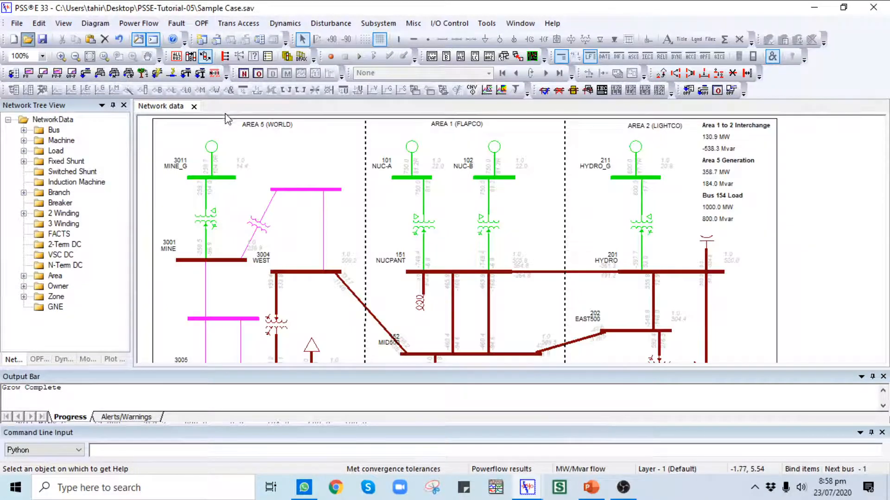
# - Reload the saved case Sample Case.sav without saving the current case, and return to Diagram.sld
pyautogui.hotkey('ctrl', 'o')
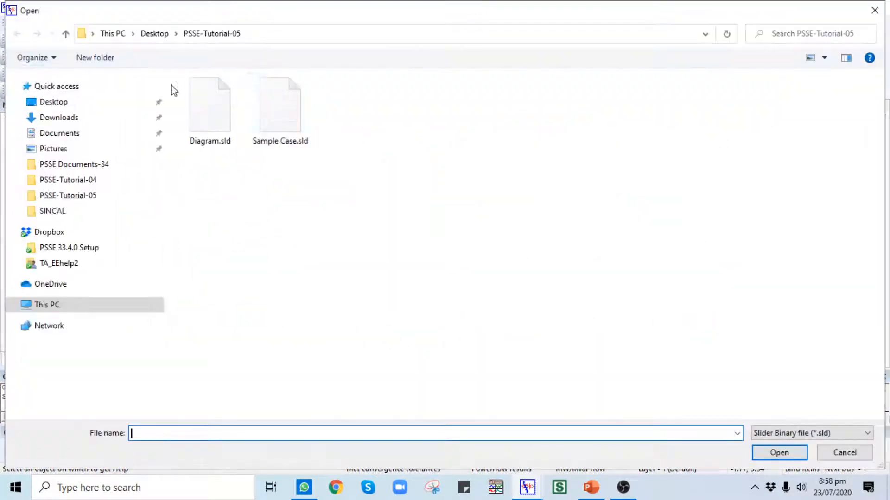
pyautogui.click(822, 435)
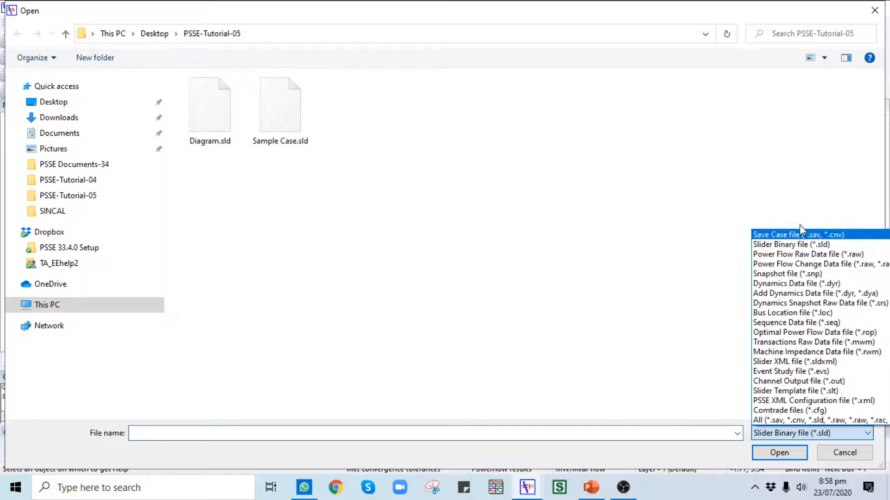
pyautogui.click(798, 235)
pyautogui.doubleClick(218, 135)
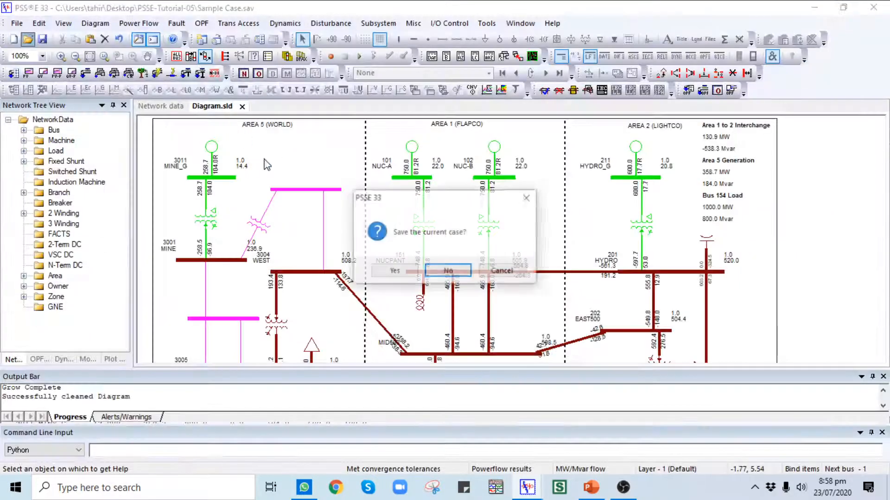
pyautogui.click(448, 271)
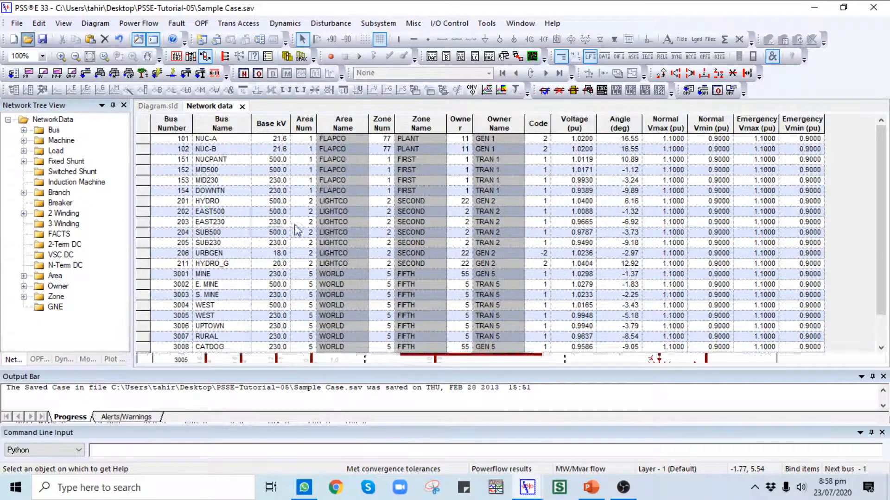
pyautogui.click(299, 223)
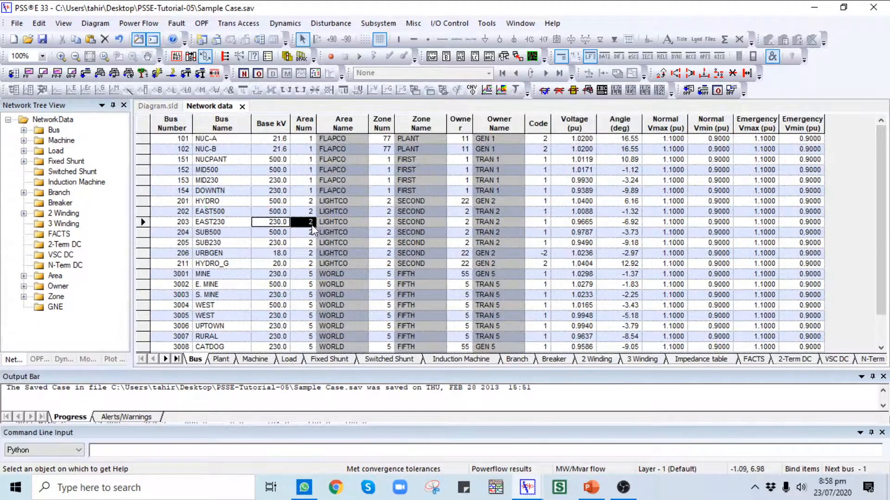
pyautogui.click(158, 106)
pyautogui.moveTo(325, 175)
pyautogui.mouseDown()
pyautogui.moveTo(336, 183)
pyautogui.moveTo(336, 166)
pyautogui.mouseUp()
# - Set the boundary condition modification for netting boundary bus mismatches (BGEN) to Generator for inflow, load for outflow
pyautogui.click(128, 26)
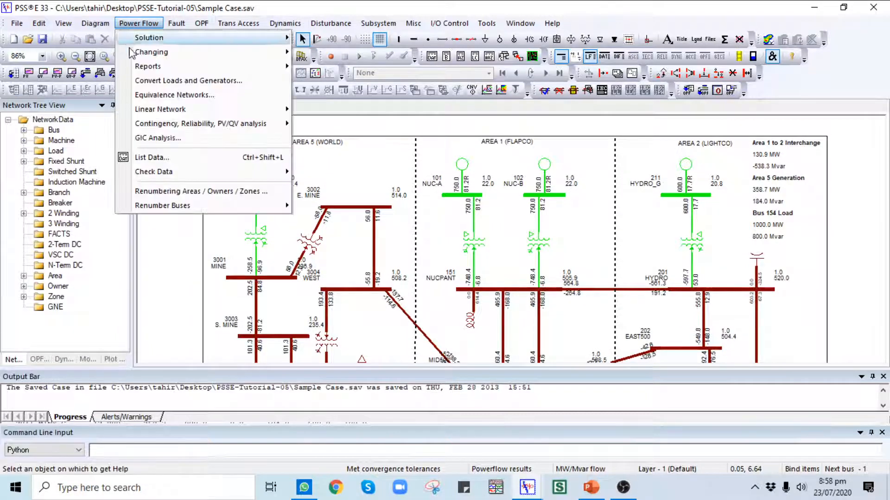
pyautogui.click(147, 99)
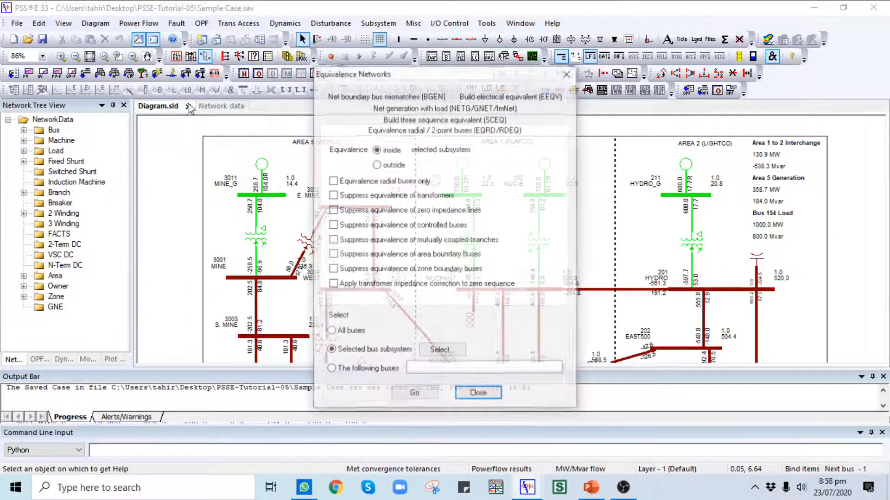
pyautogui.click(388, 97)
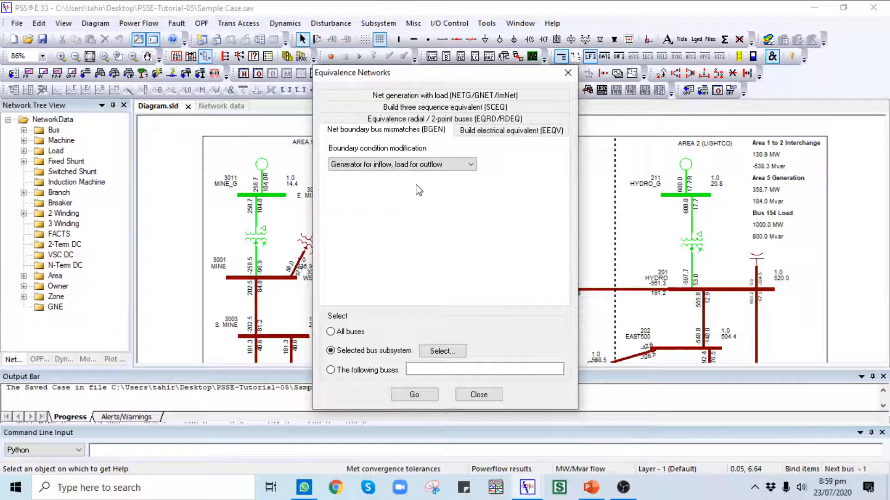
pyautogui.click(403, 168)
pyautogui.click(403, 175)
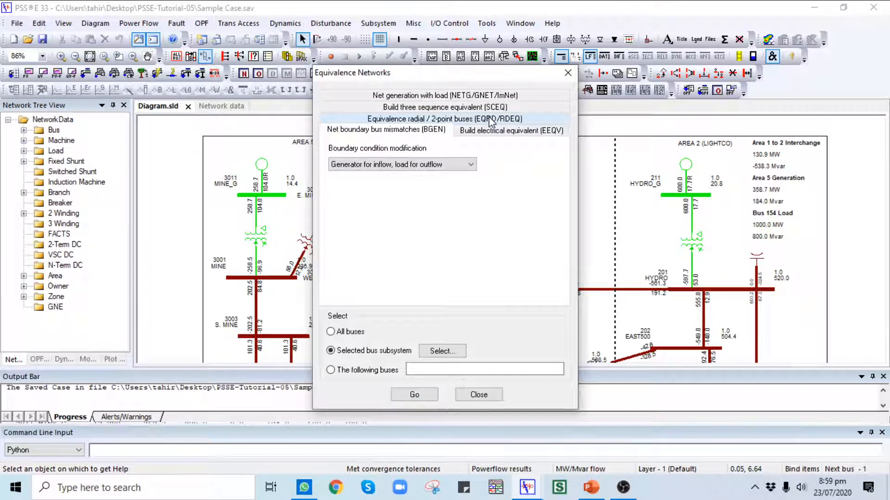
# - Try to build an electrical equivalent (EEQV) inside the area 1 FLAPCO bus subsystem, with area boundary buses retained and load and shunt netted
pyautogui.click(500, 133)
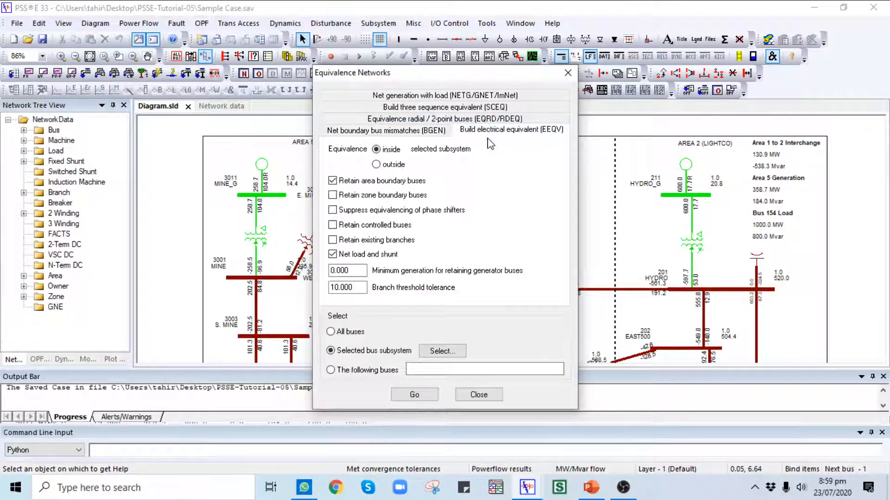
pyautogui.click(442, 352)
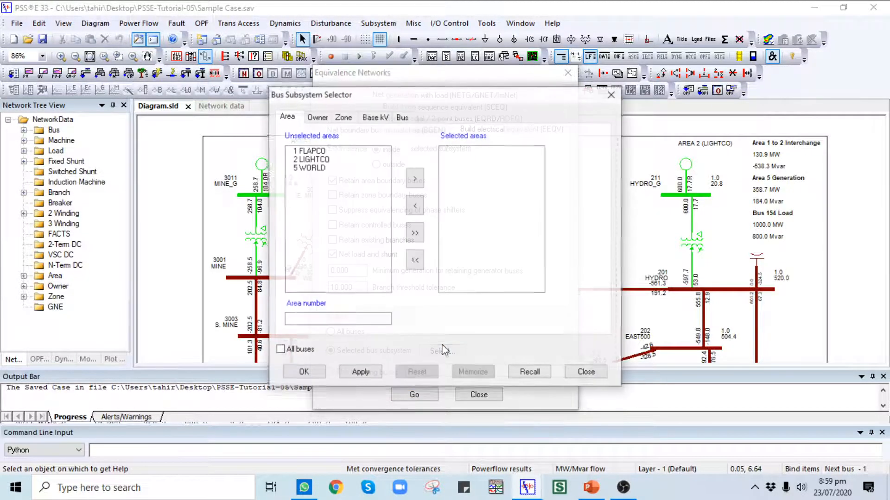
pyautogui.doubleClick(324, 152)
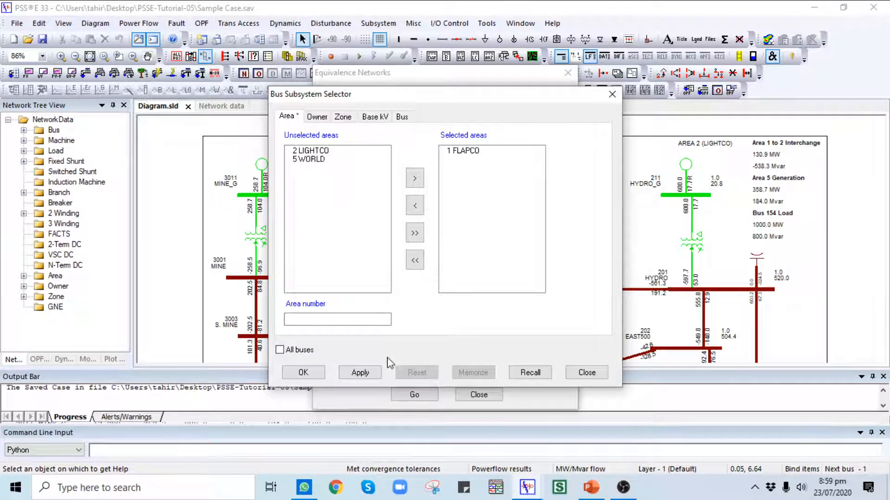
pyautogui.click(359, 373)
pyautogui.click(305, 372)
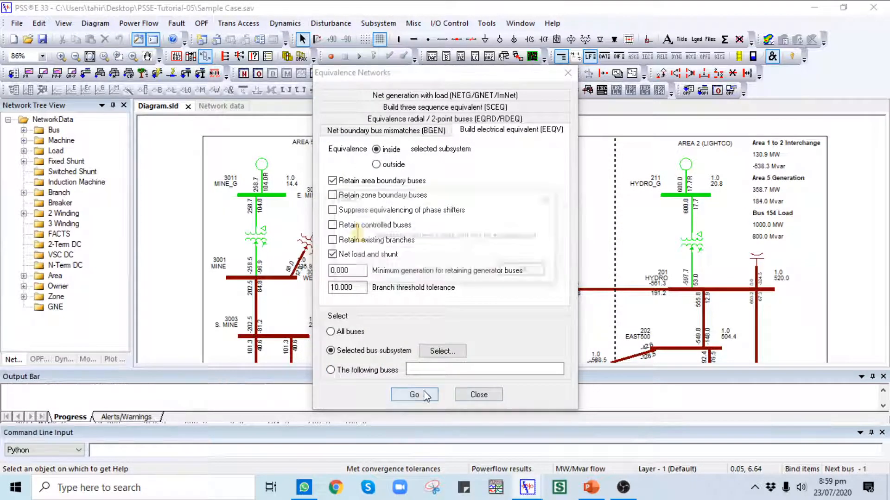
pyautogui.click(511, 274)
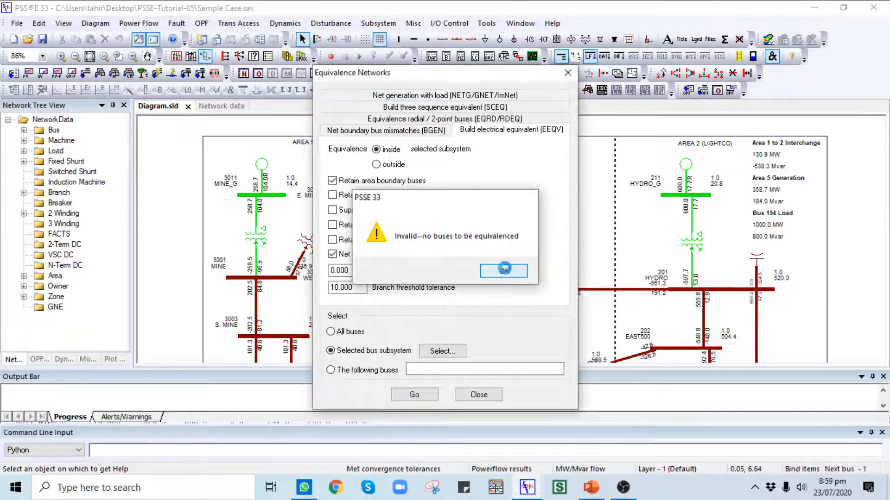
pyautogui.click(504, 270)
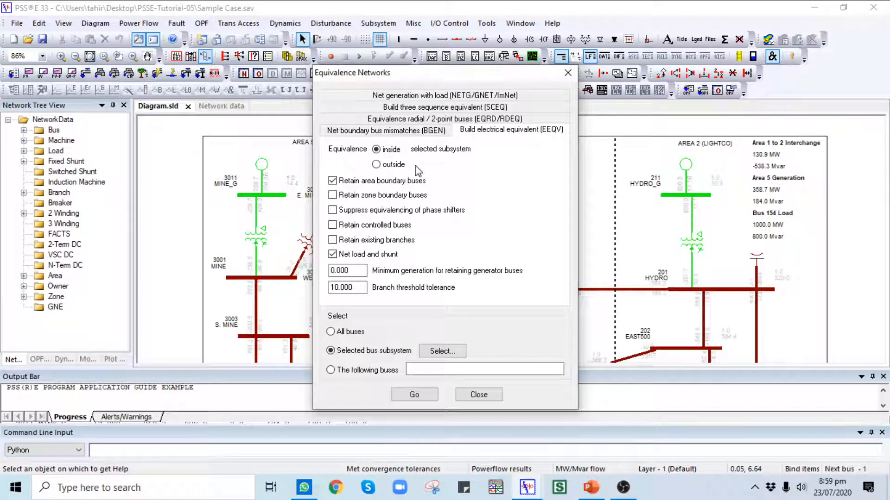
# - Net the boundary bus mismatches (BGEN) for the area 1 FLAPCO subsystem and examine the BGEN report in the enlarged output area
pyautogui.click(409, 131)
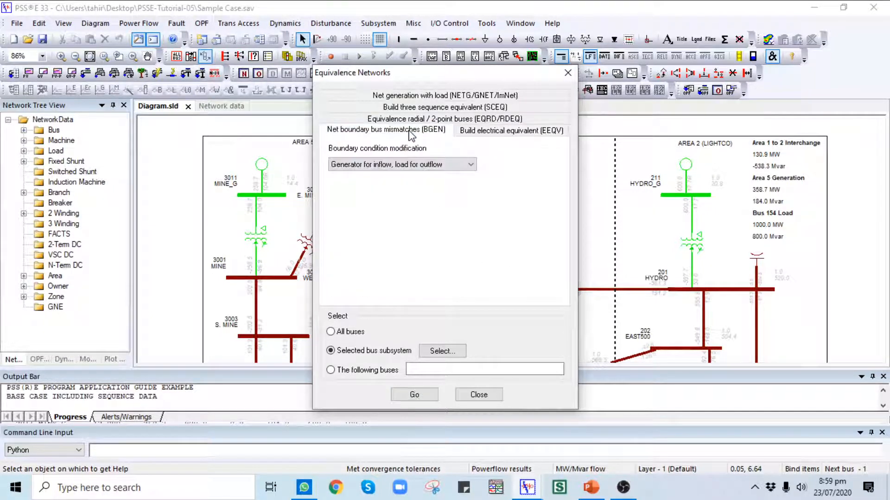
pyautogui.click(433, 353)
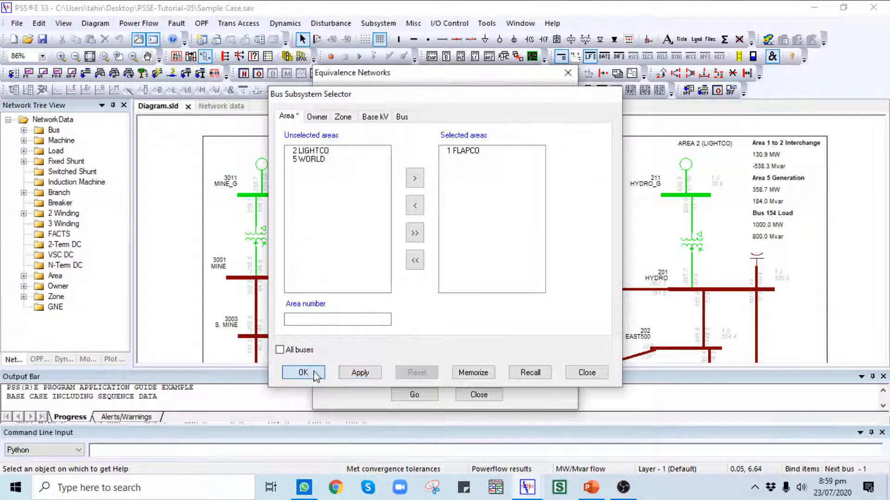
pyautogui.click(308, 372)
pyautogui.click(416, 394)
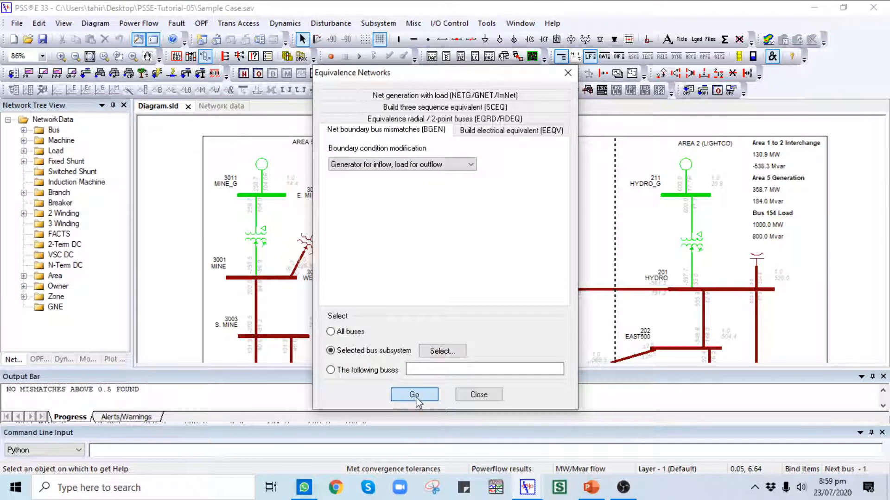
pyautogui.click(478, 394)
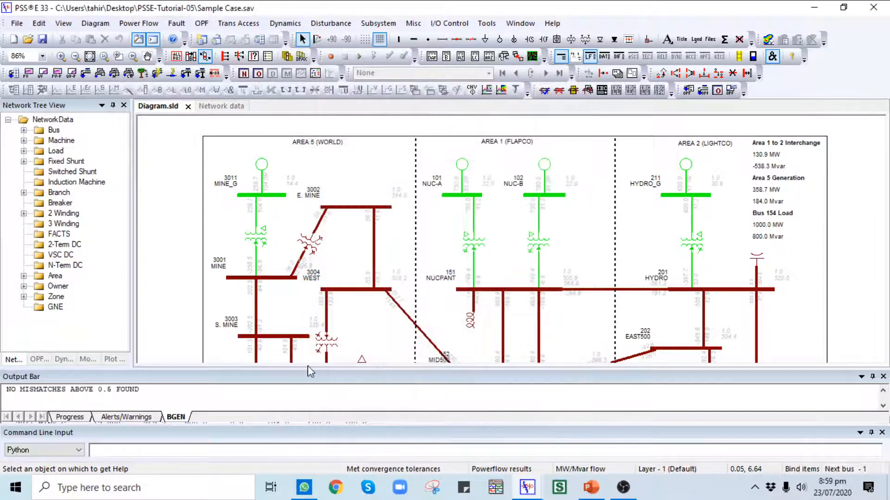
pyautogui.moveTo(295, 369); pyautogui.dragTo(301, 225)
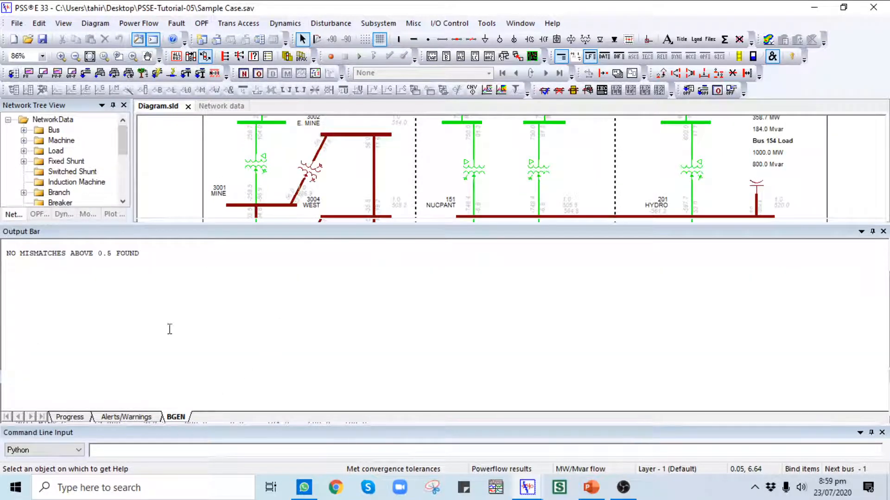
pyautogui.moveTo(152, 253); pyautogui.dragTo(2, 254)
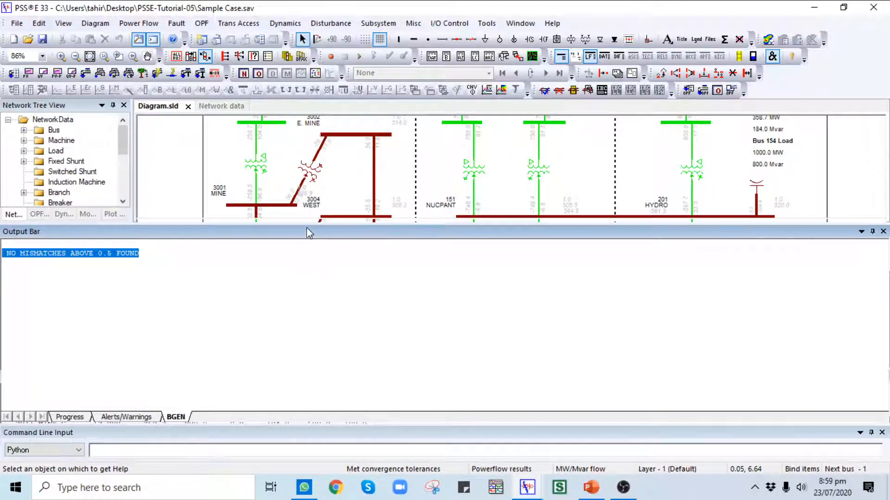
# - Reduce the output area's height and examine the area boundary buses and tie lines in Diagram.sld
pyautogui.moveTo(307, 227); pyautogui.dragTo(303, 284)
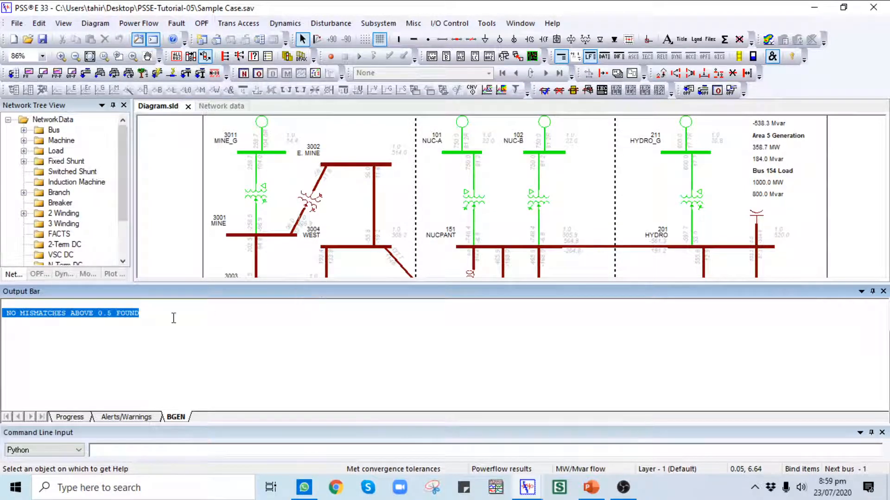
pyautogui.click(157, 318)
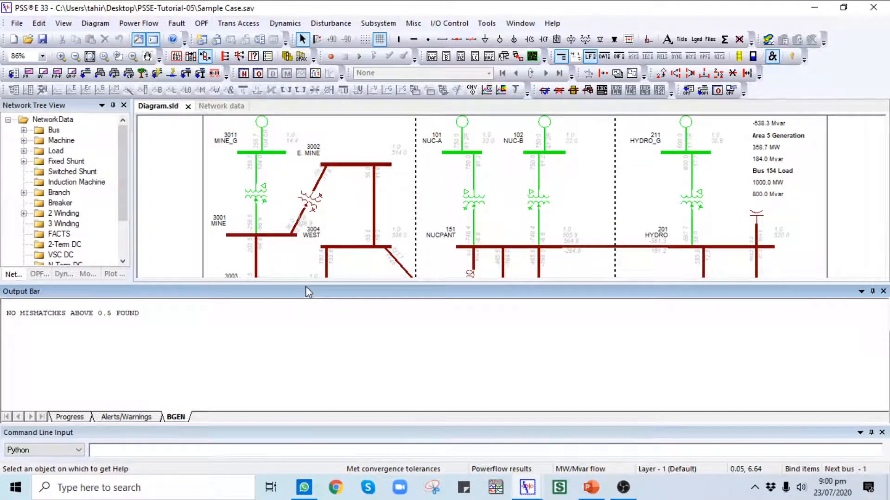
pyautogui.moveTo(310, 283); pyautogui.dragTo(311, 313)
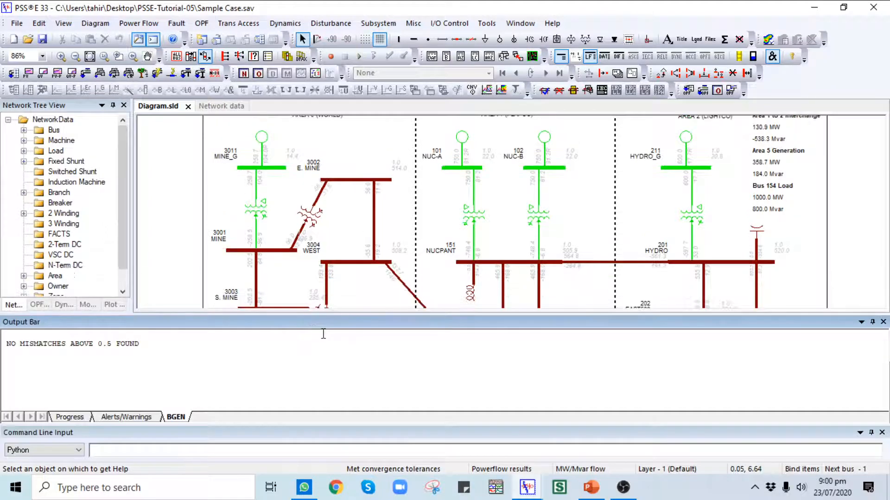
pyautogui.scroll(-3, 344, 236)
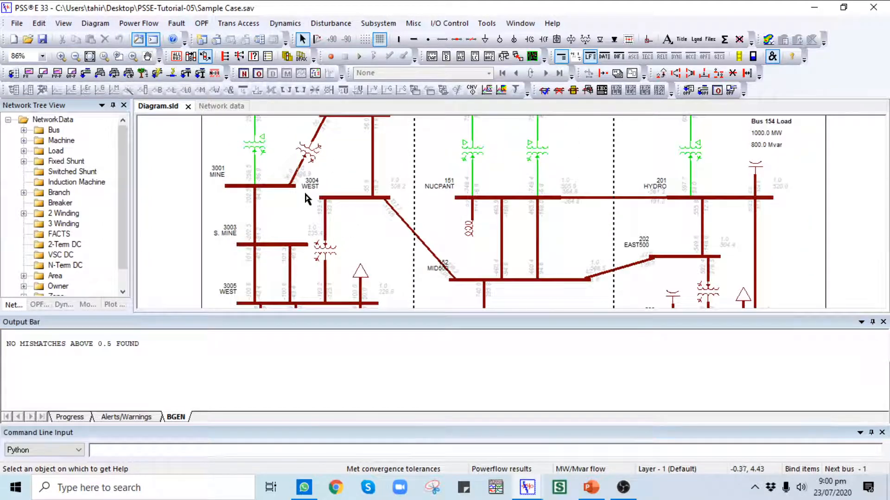
pyautogui.moveTo(222, 267); pyautogui.dragTo(219, 251)
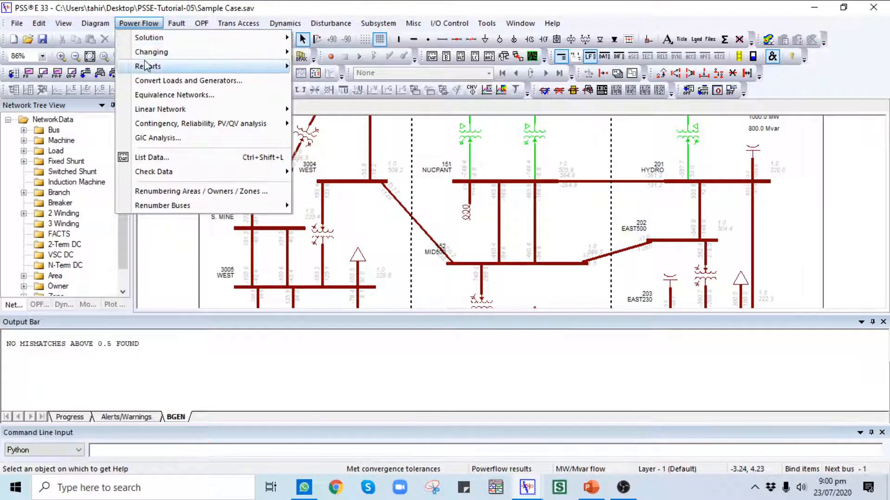
# - Review the boundary condition modification choices for netting boundary bus mismatches (BGEN) on the selected bus subsystem, and close the network equivalencing settings
pyautogui.click(155, 95)
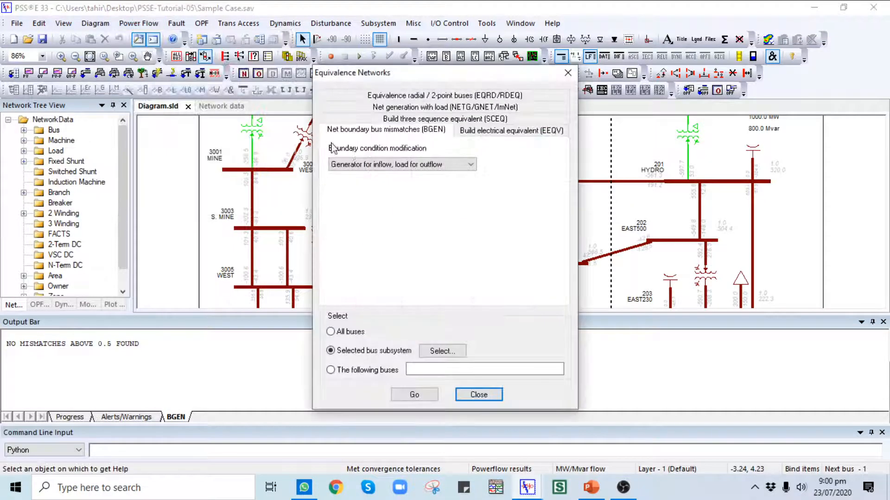
pyautogui.click(374, 166)
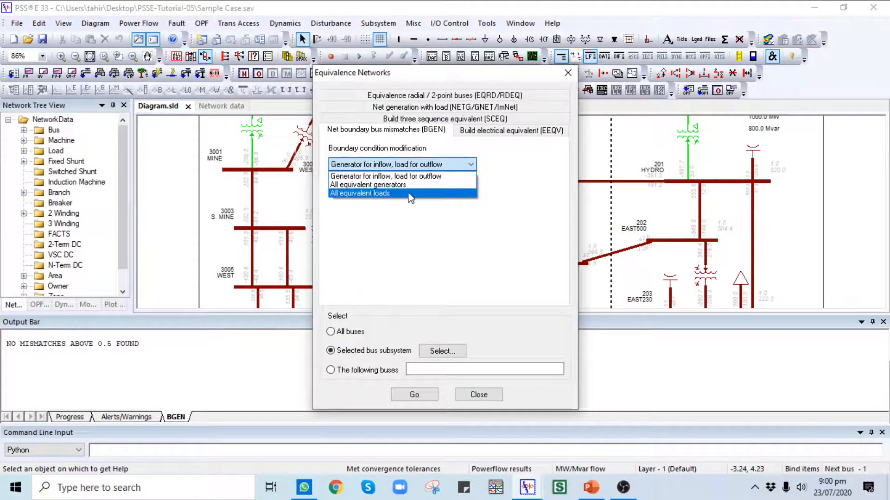
pyautogui.click(394, 214)
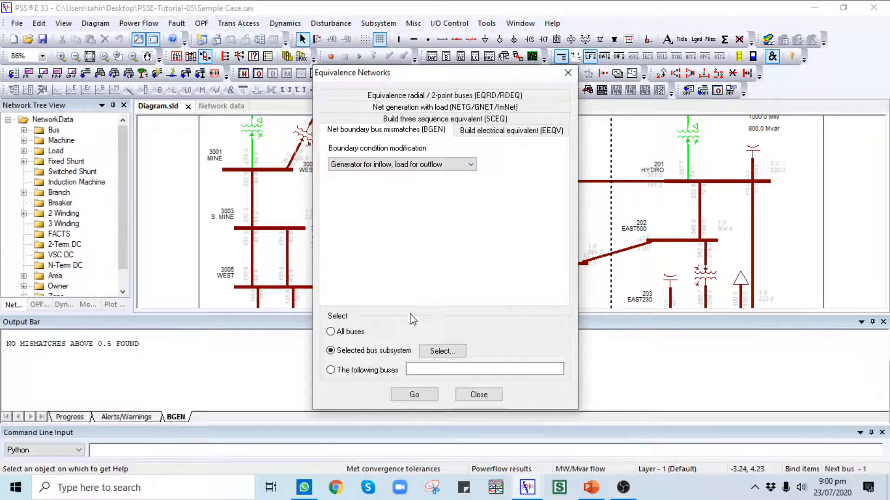
pyautogui.click(421, 396)
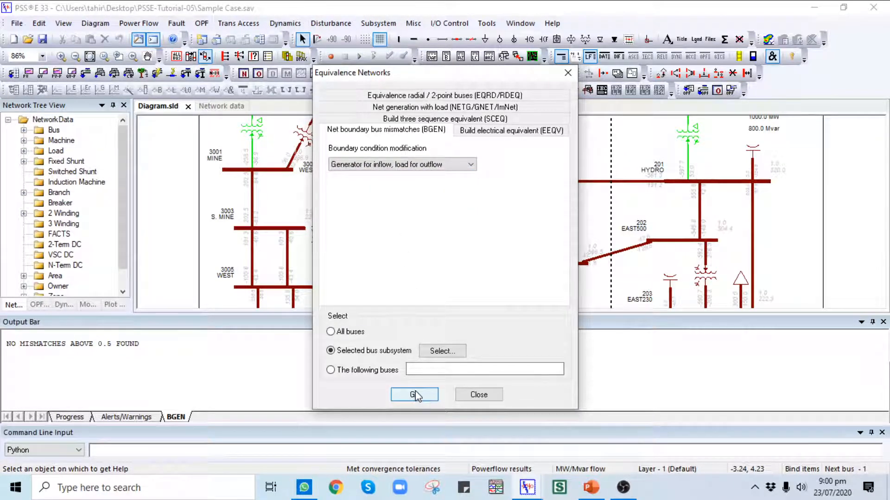
pyautogui.click(481, 272)
pyautogui.click(477, 394)
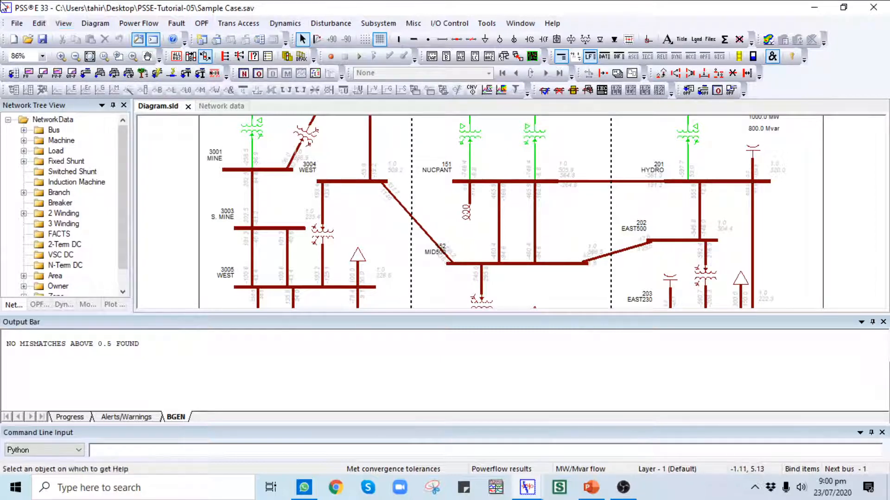
# - Reopen the network equivalencing settings and review the options for radial/2-point buses (EQRD/RDEQ), electrical equivalent (EEQV) and boundary bus mismatches (BGEN)
pyautogui.click(139, 23)
pyautogui.click(151, 95)
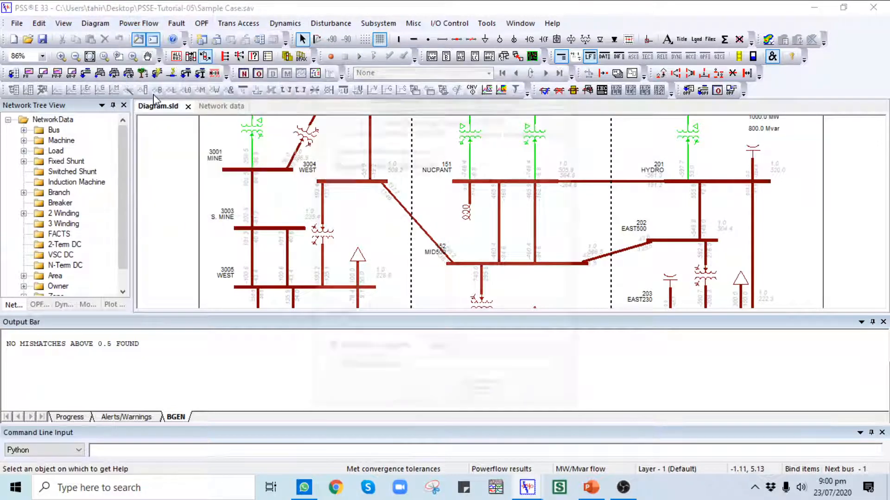
pyautogui.moveTo(454, 76); pyautogui.dragTo(469, 45)
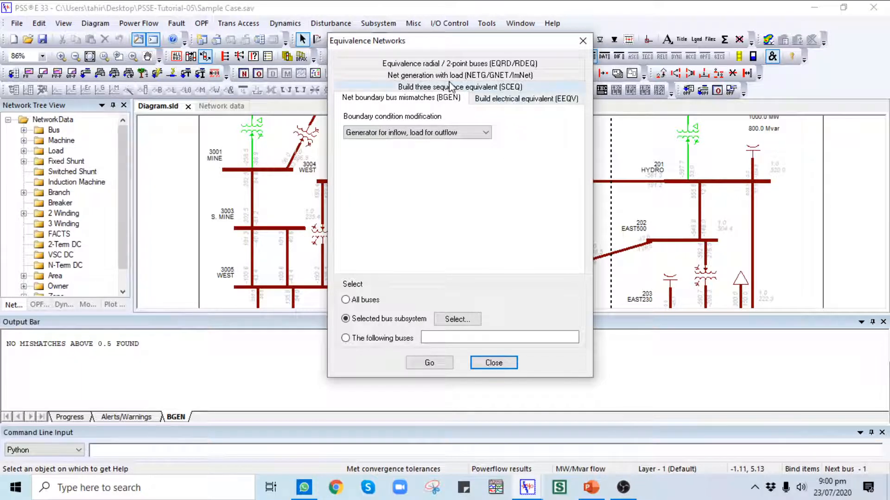
pyautogui.click(474, 66)
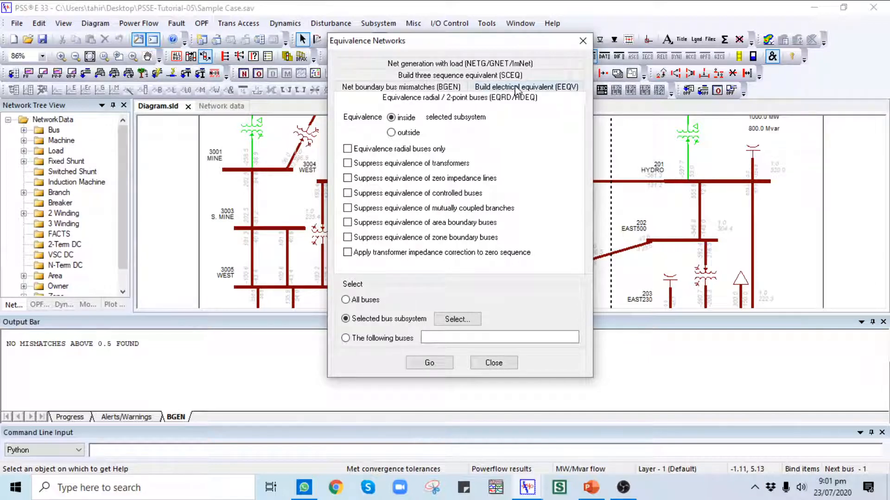
pyautogui.click(533, 89)
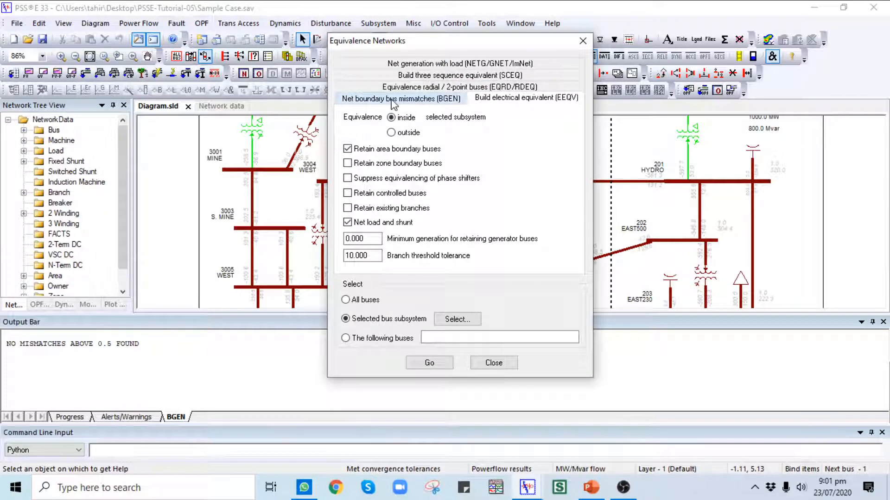
pyautogui.click(393, 103)
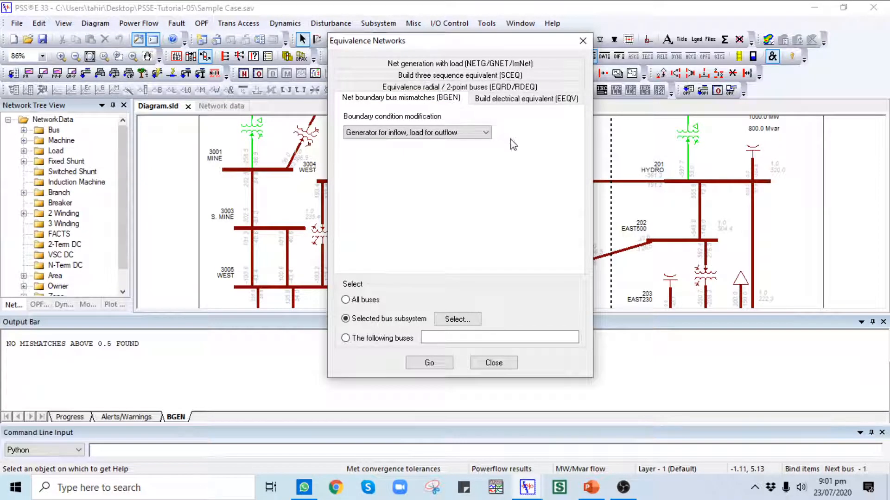
pyautogui.moveTo(458, 41); pyautogui.dragTo(460, 17)
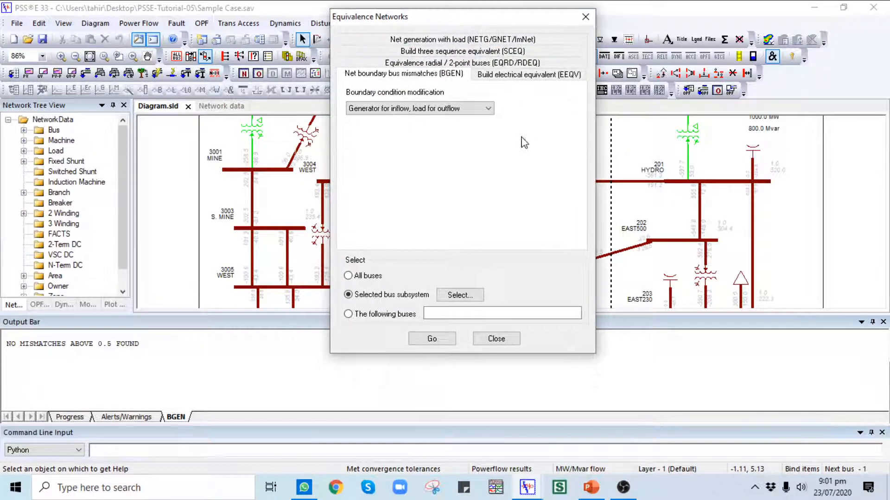